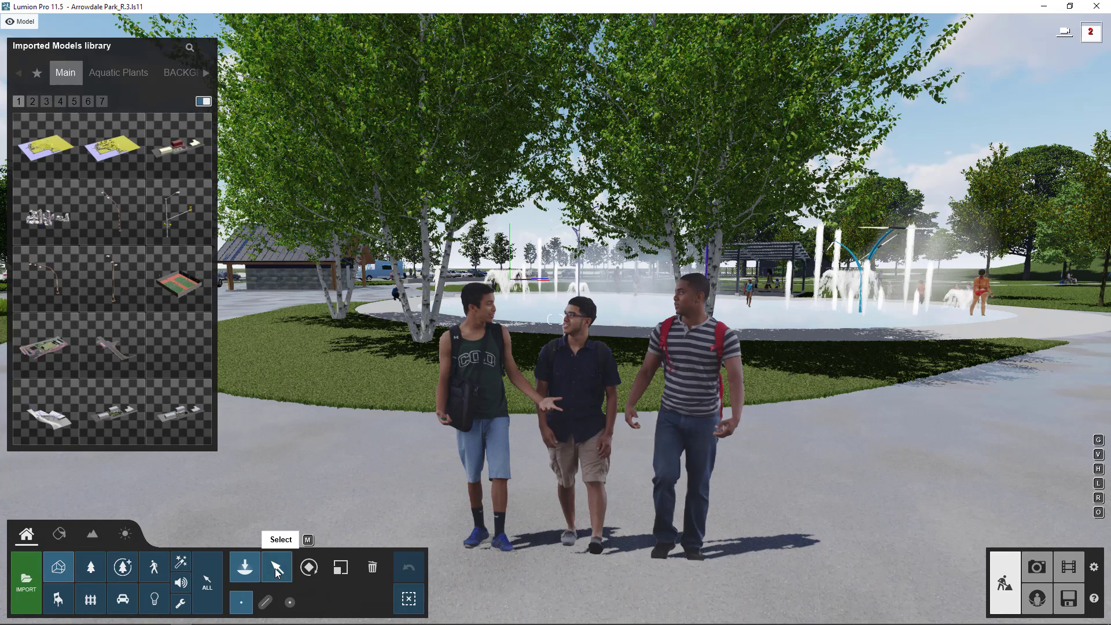
Show the Billboards category in the imported models library
left_click(206, 73)
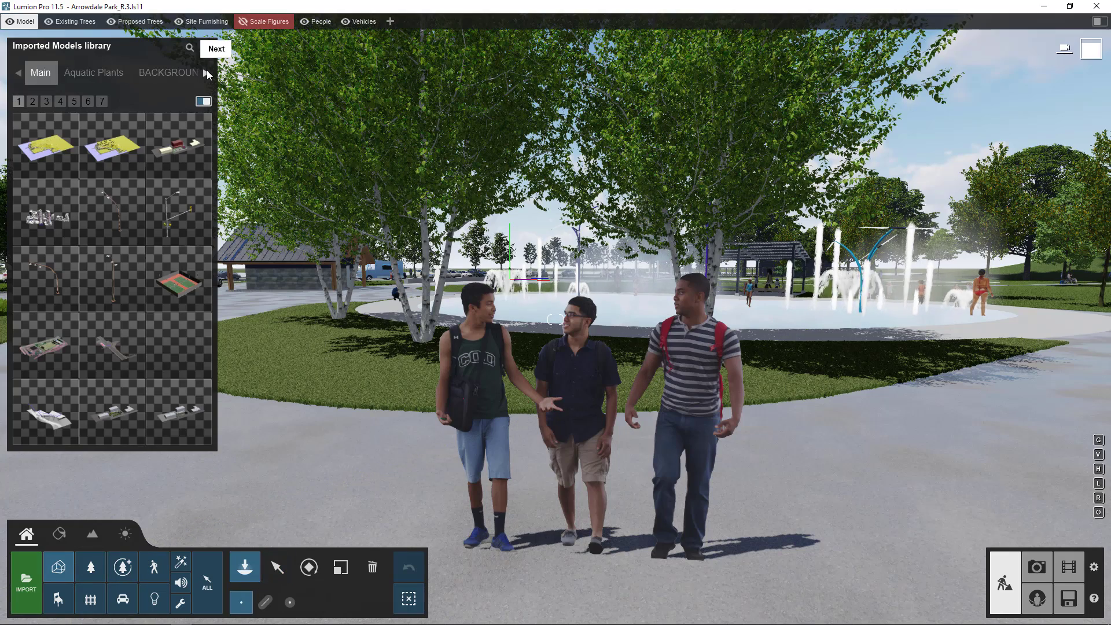
left_click(207, 73)
left_click(207, 73)
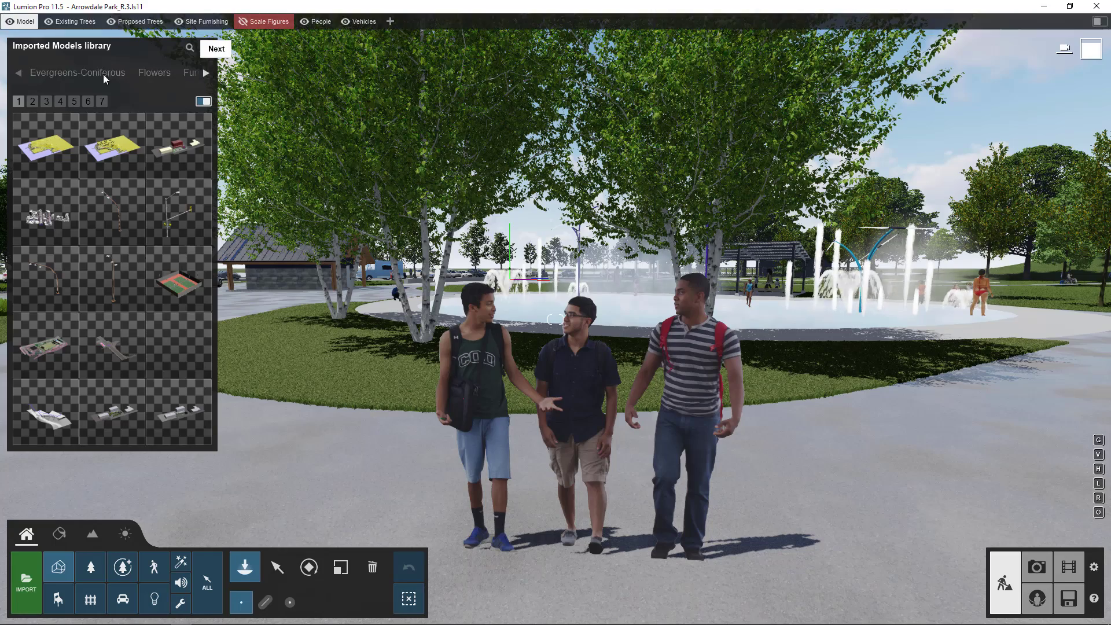
left_click(18, 73)
left_click(58, 72)
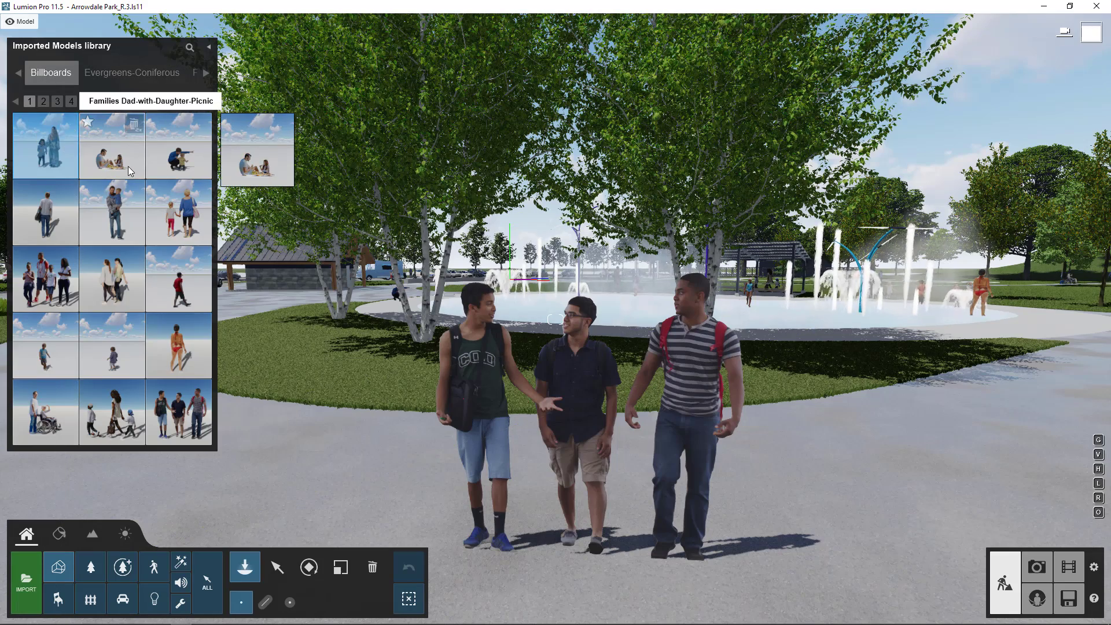
Browse the pages of people billboards to see which families, women and children cutouts are available
mouse_move(181, 162)
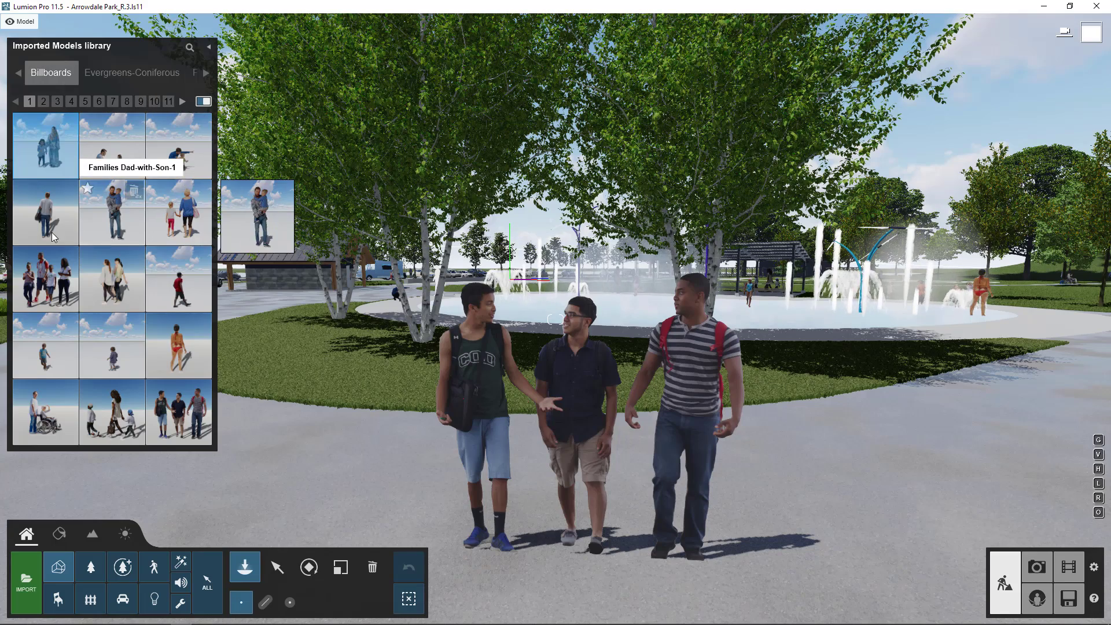
left_click(173, 104)
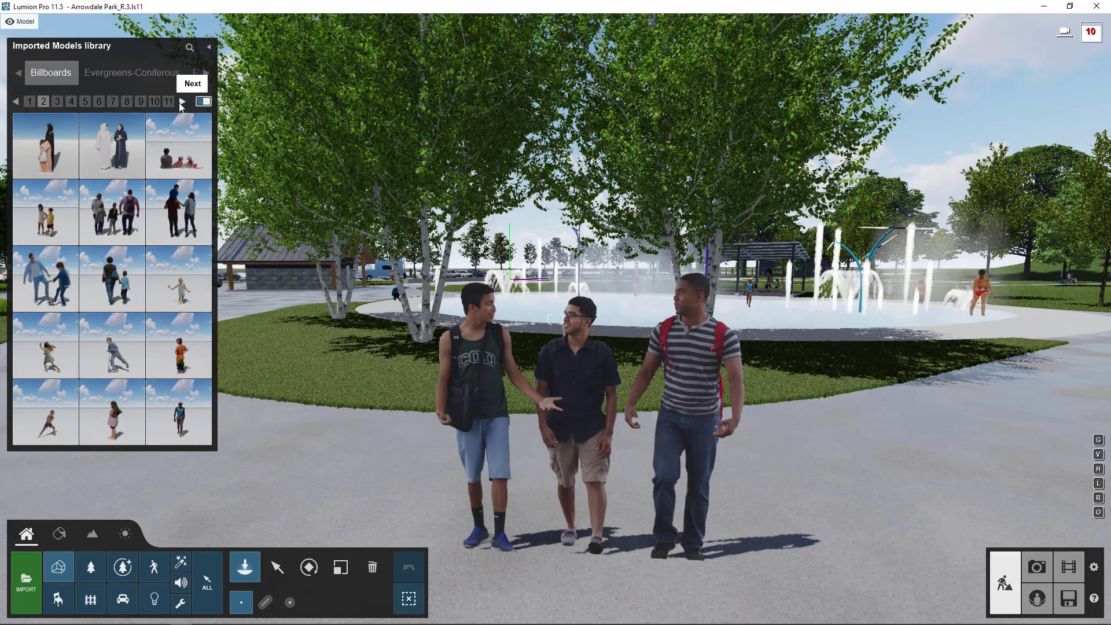
left_click(173, 104)
left_click(170, 104)
left_click(181, 103)
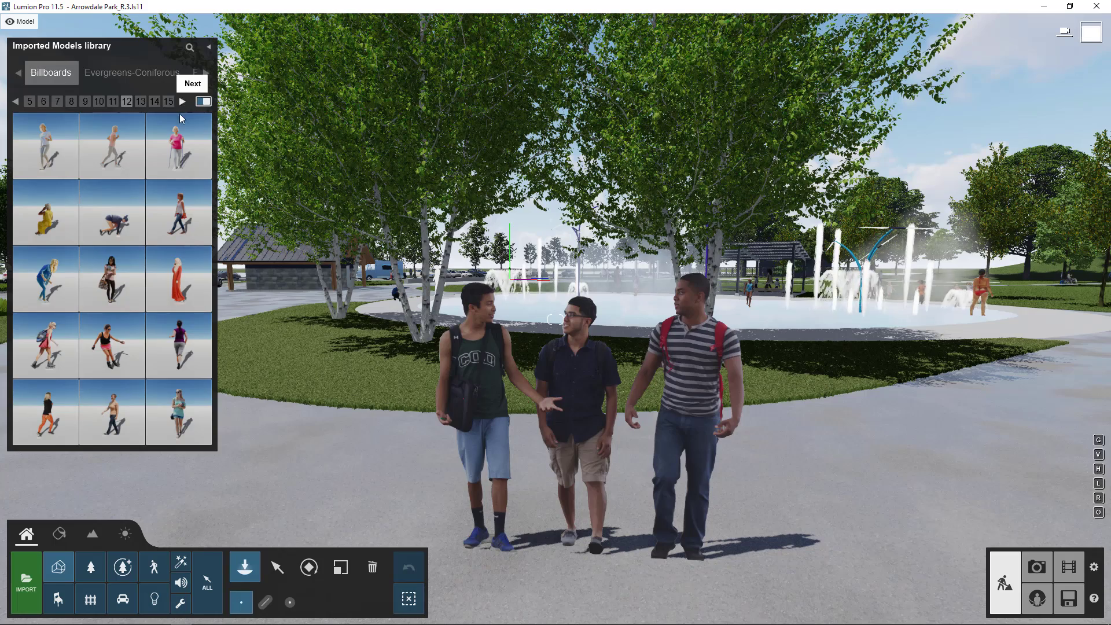
left_click(168, 103)
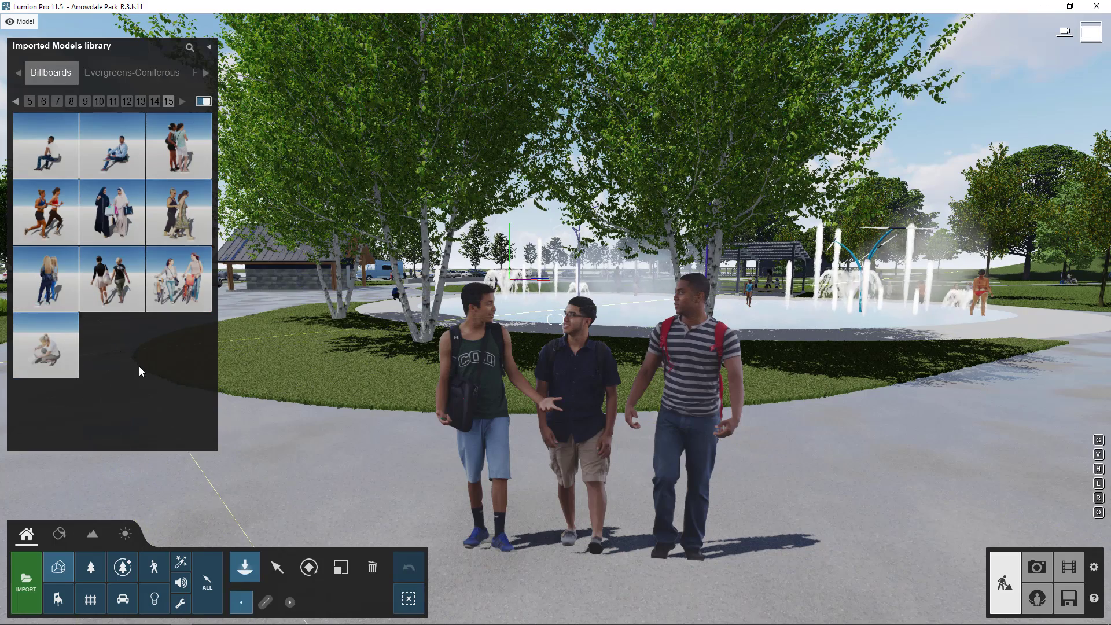
mouse_move(193, 290)
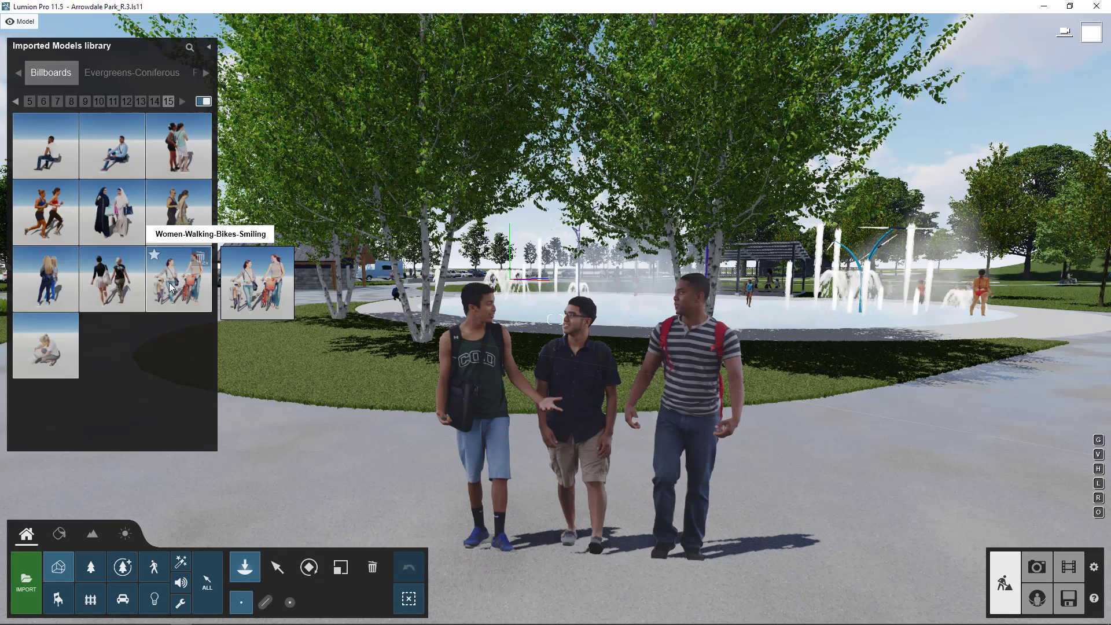
left_click(141, 101)
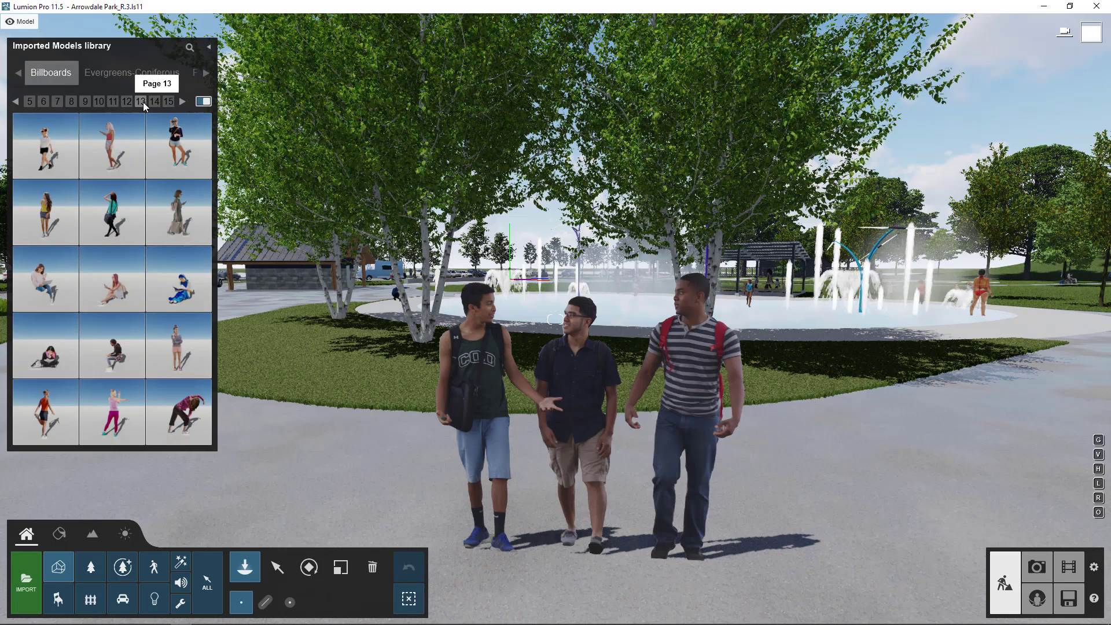
left_click(43, 102)
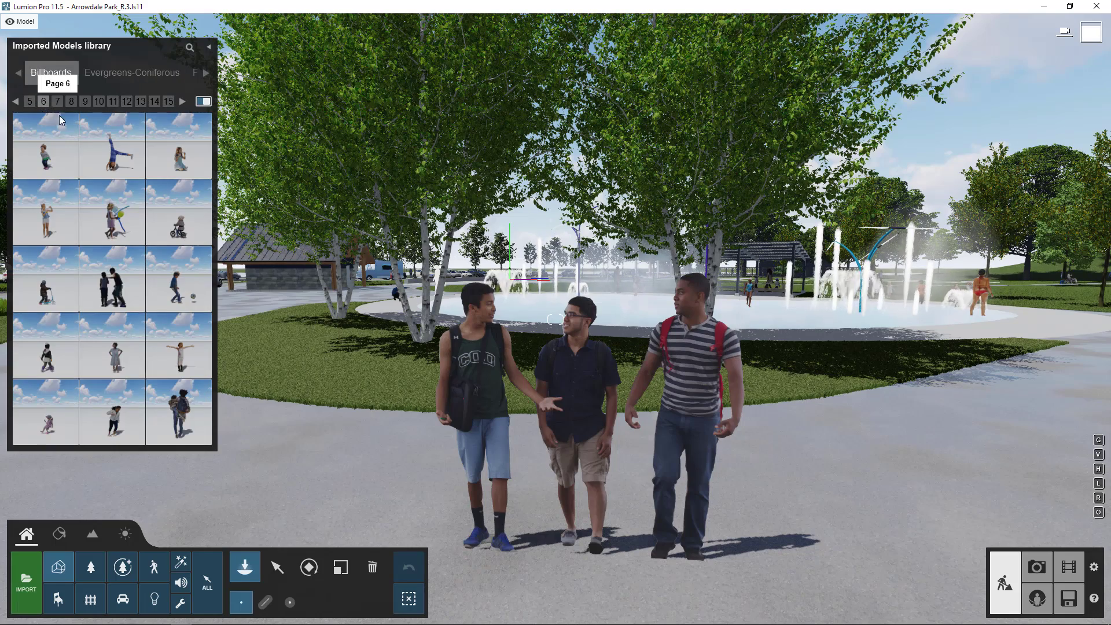
left_click(30, 103)
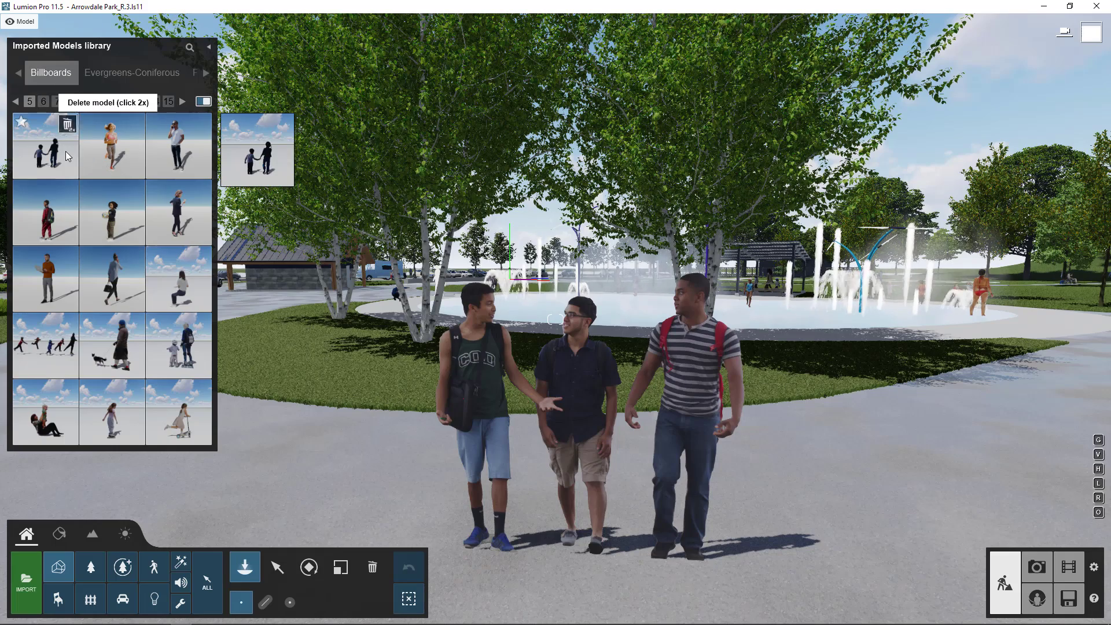
mouse_move(68, 148)
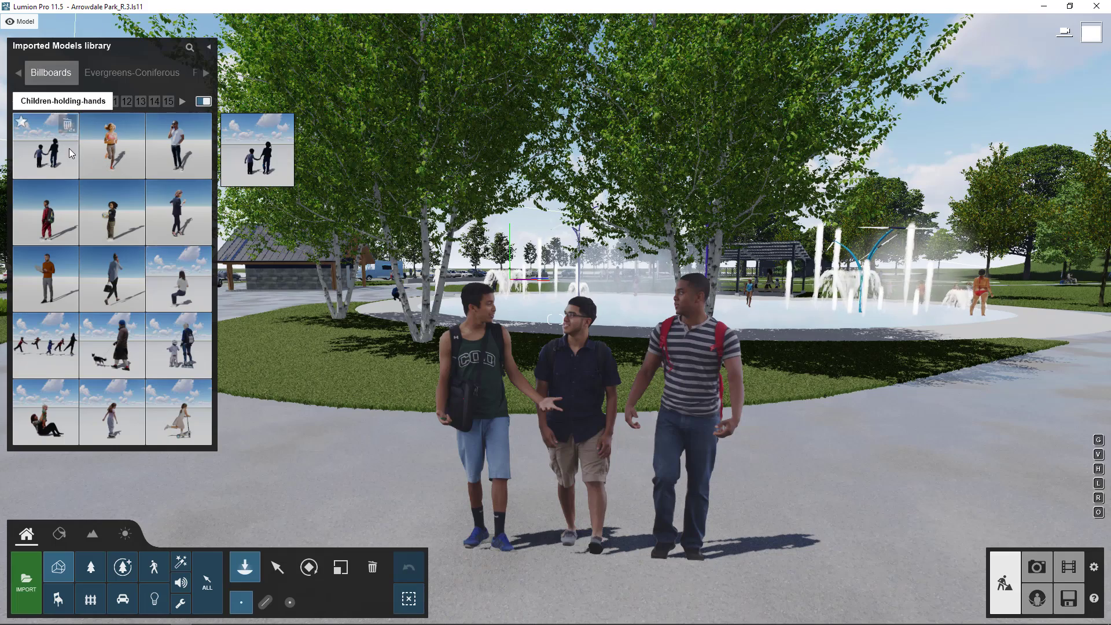
Preview the dog-walker, Woman-with-Child-Rollerblading and scooter-girl billboards in the park scene without placing them
left_click(125, 349)
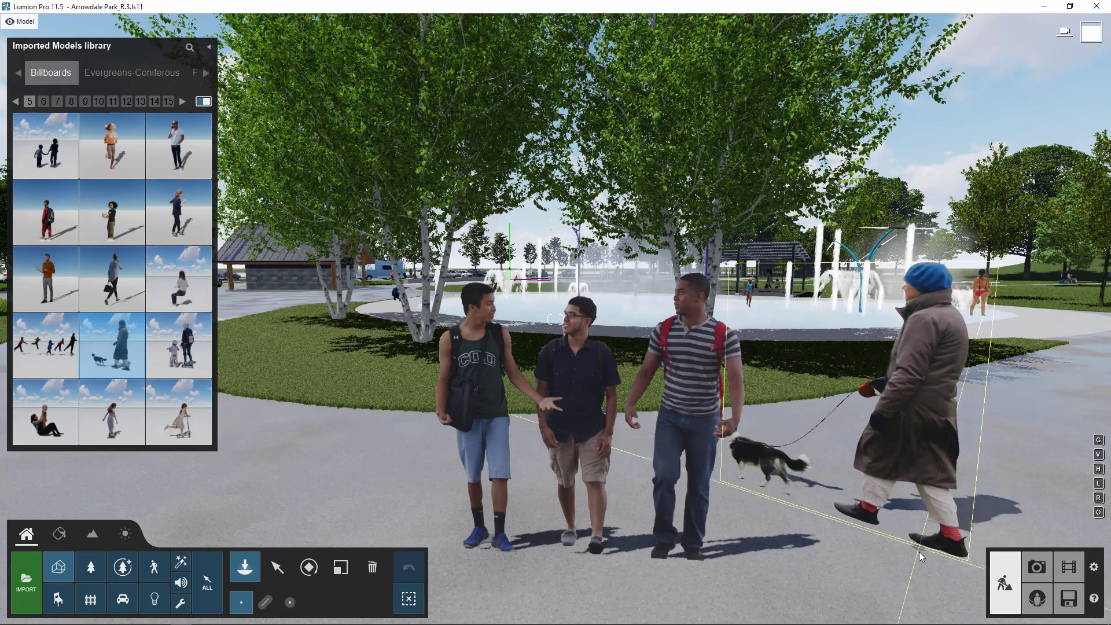
left_click(178, 360)
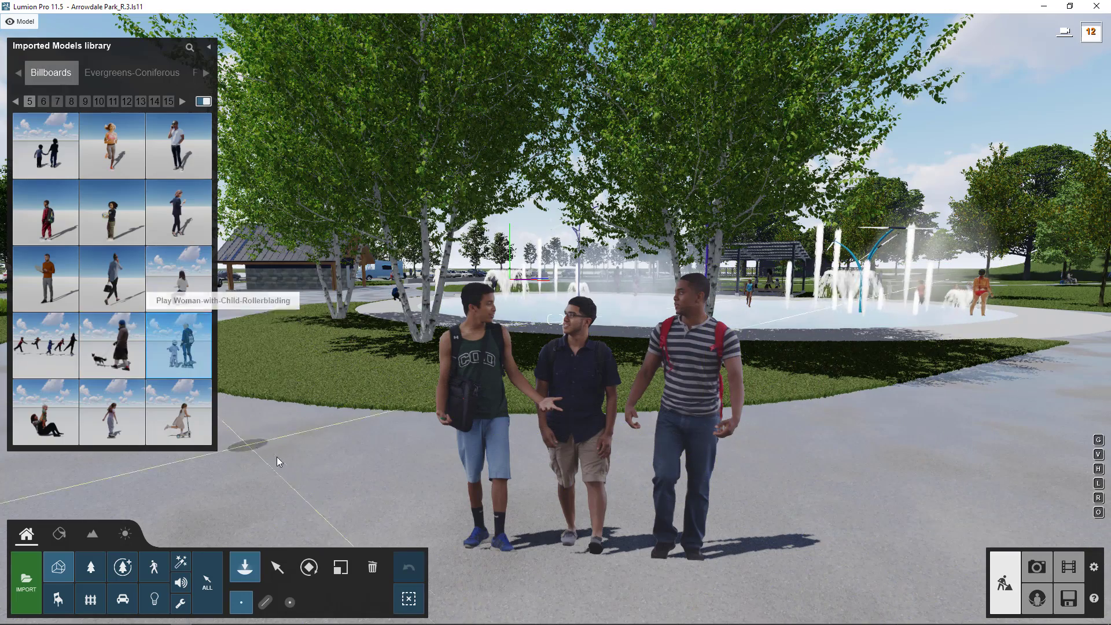
left_click(178, 424)
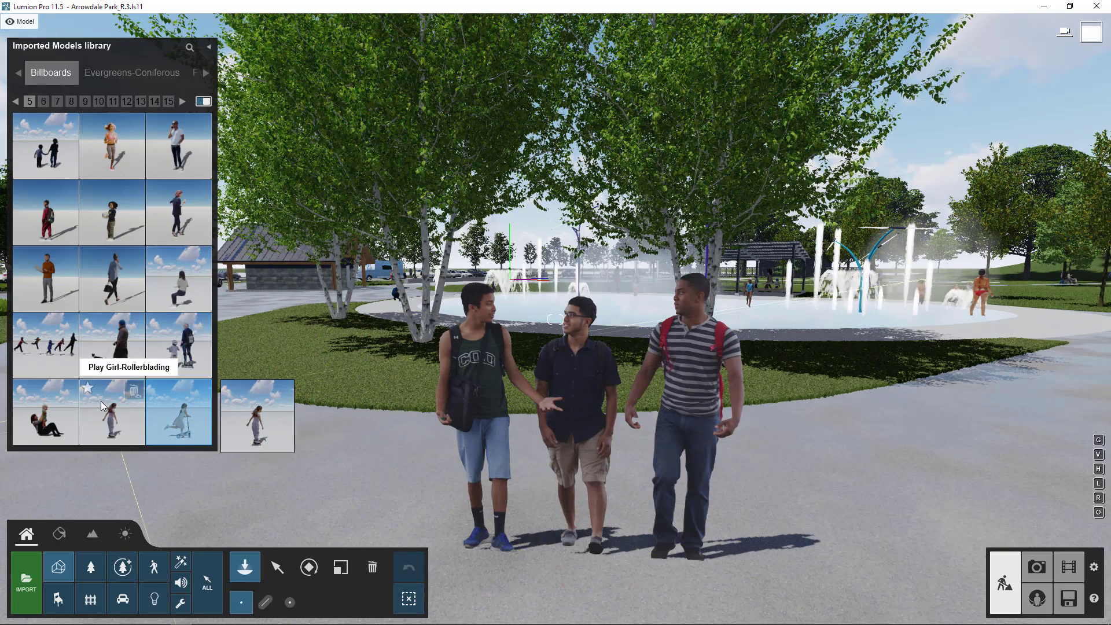
mouse_move(52, 355)
mouse_move(111, 251)
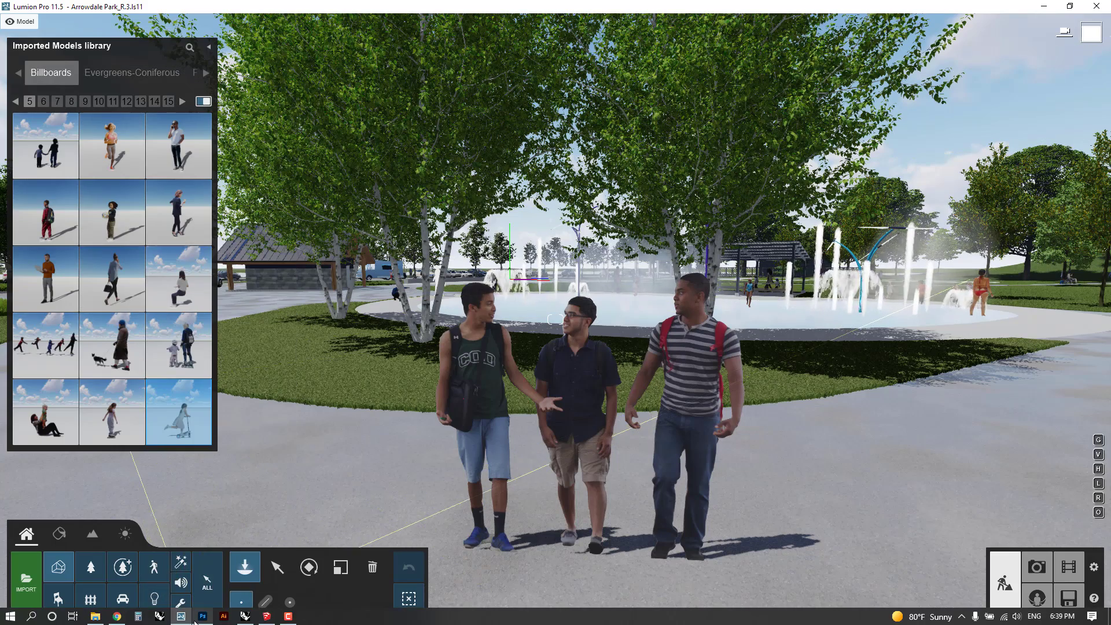
Look at the texture.png cutout of the adult and child in Photoshop and return to Lumion
mouse_move(197, 621)
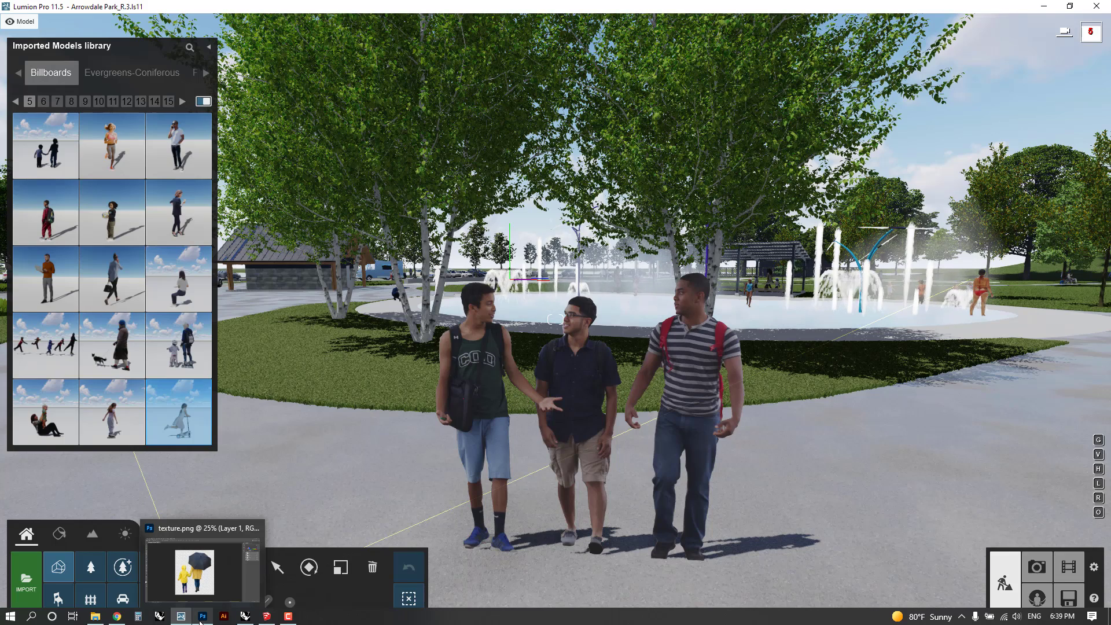
left_click(200, 622)
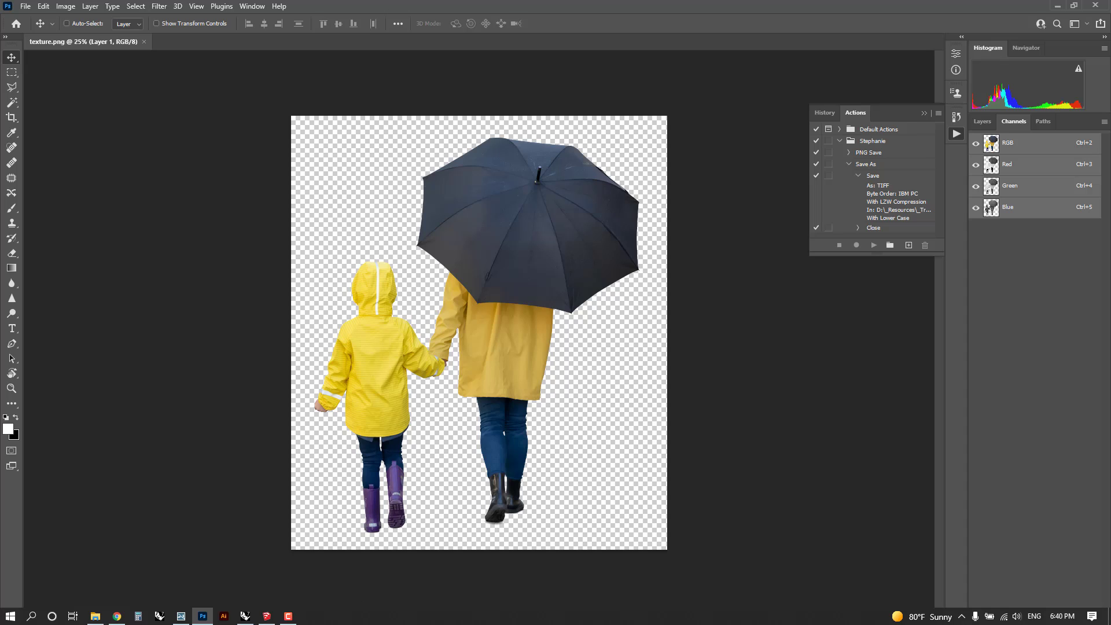
left_click(181, 617)
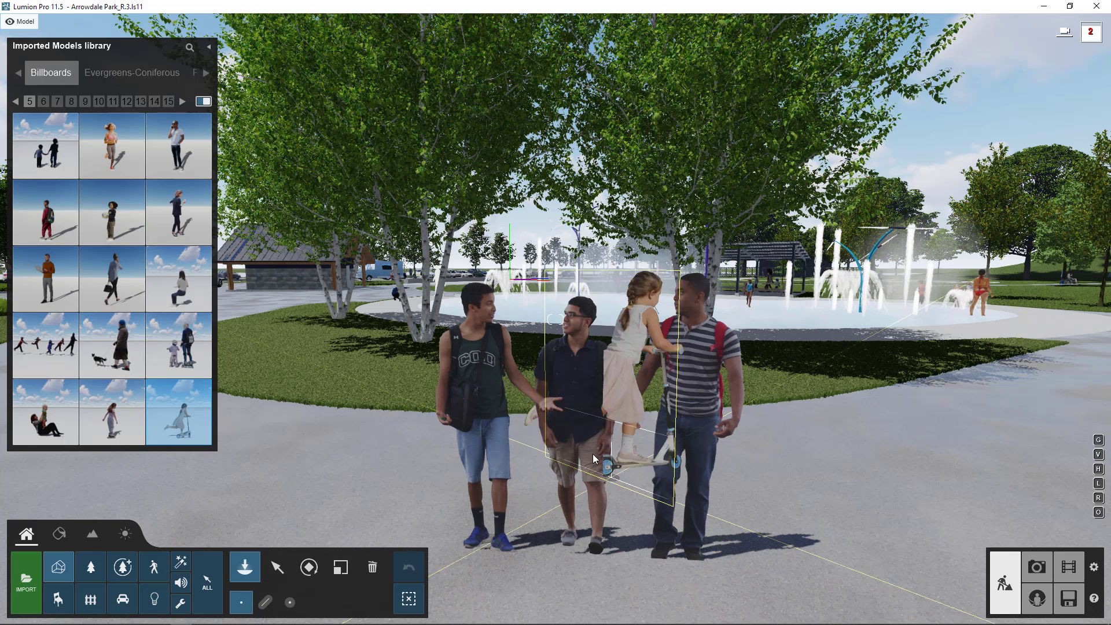
Turn on object selection and examine the 3-Guys-Walking billboard and the crouching father-and-child billboard near the swings
left_click(278, 567)
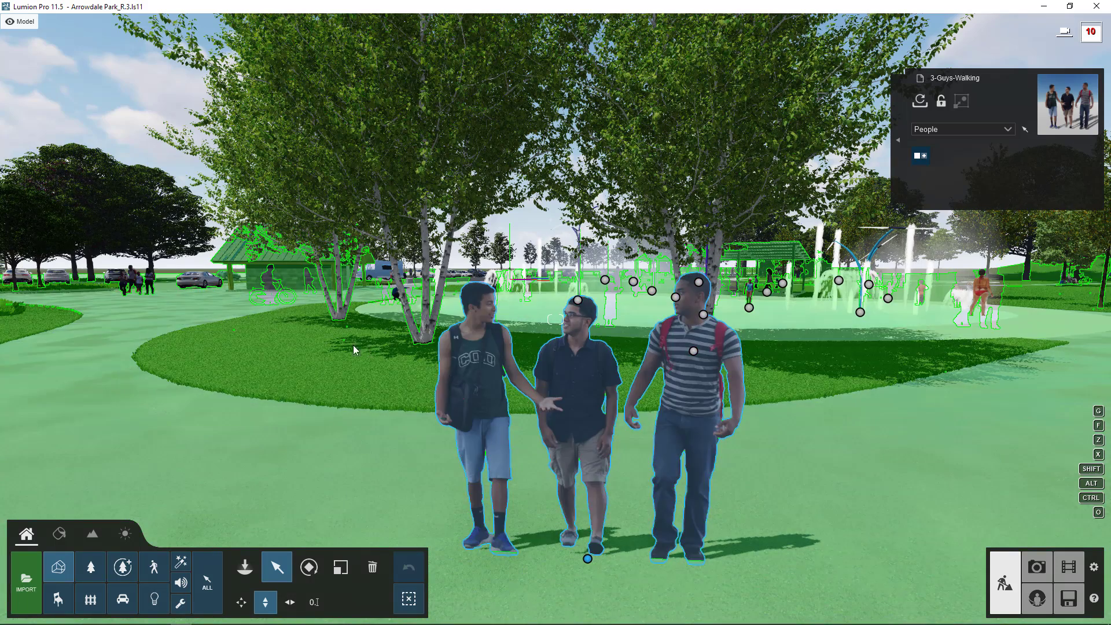
key("s")
key("s")
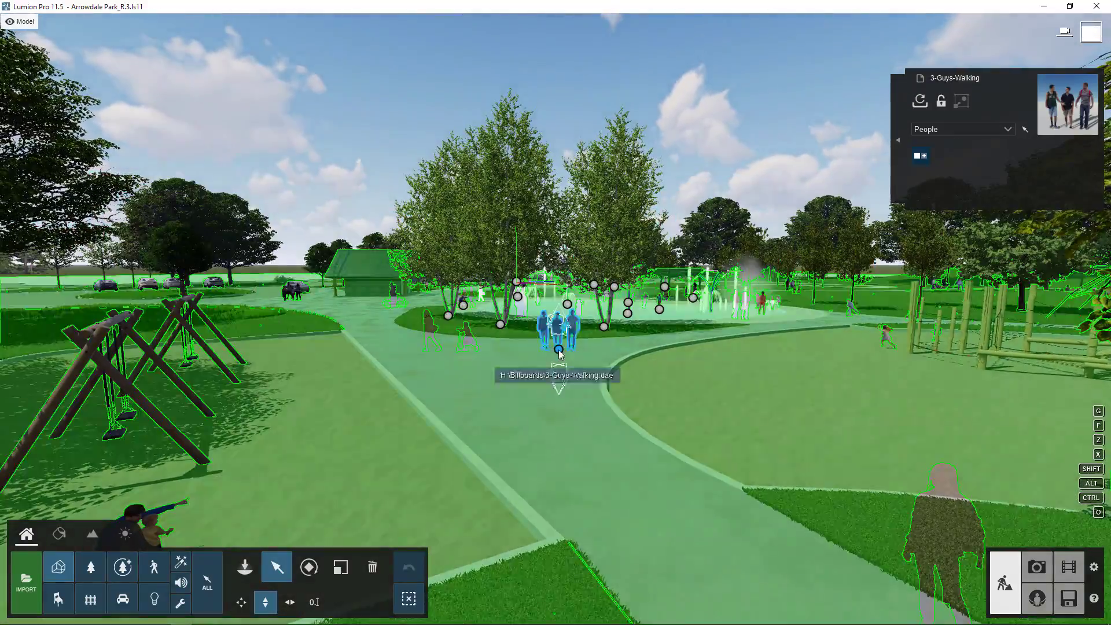
right_click_drag(617, 373, 381, 413)
right_click_drag(509, 316, 599, 326)
key("w")
key("w")
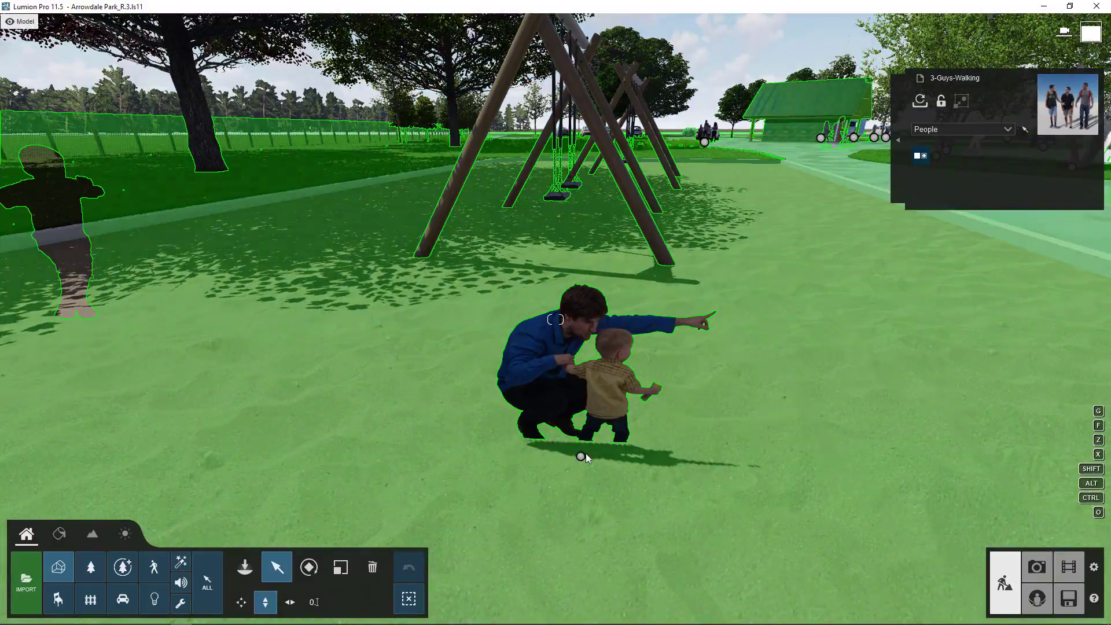
Examine the placed billboards' ground contact from a distance, returning to the three walking men on the path
key("s")
key("s")
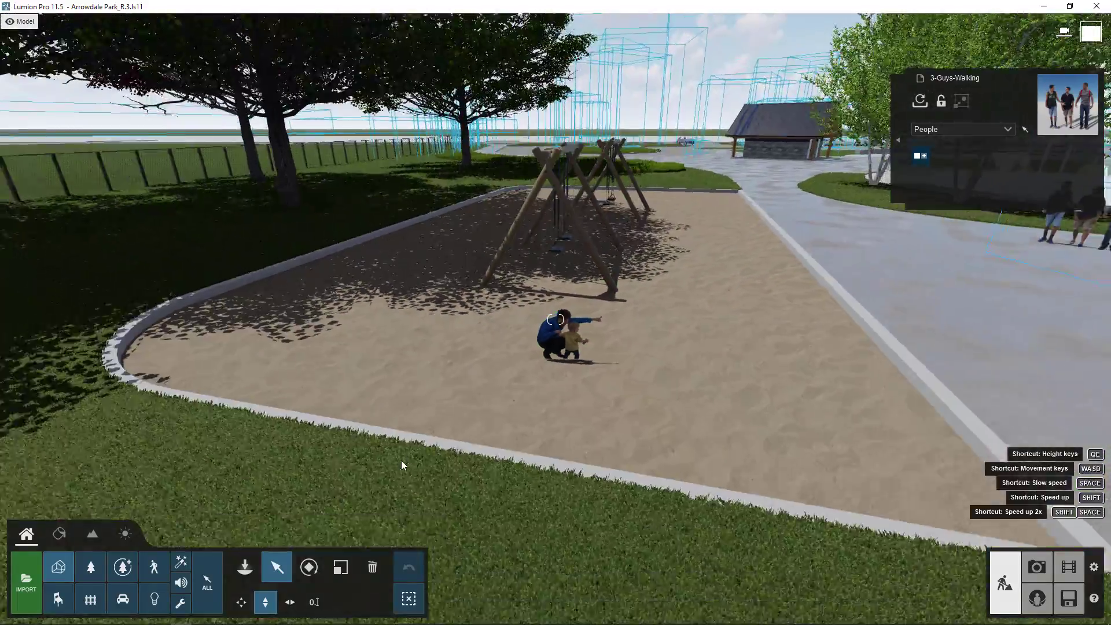
right_click_drag(401, 461, 477, 429)
key("w")
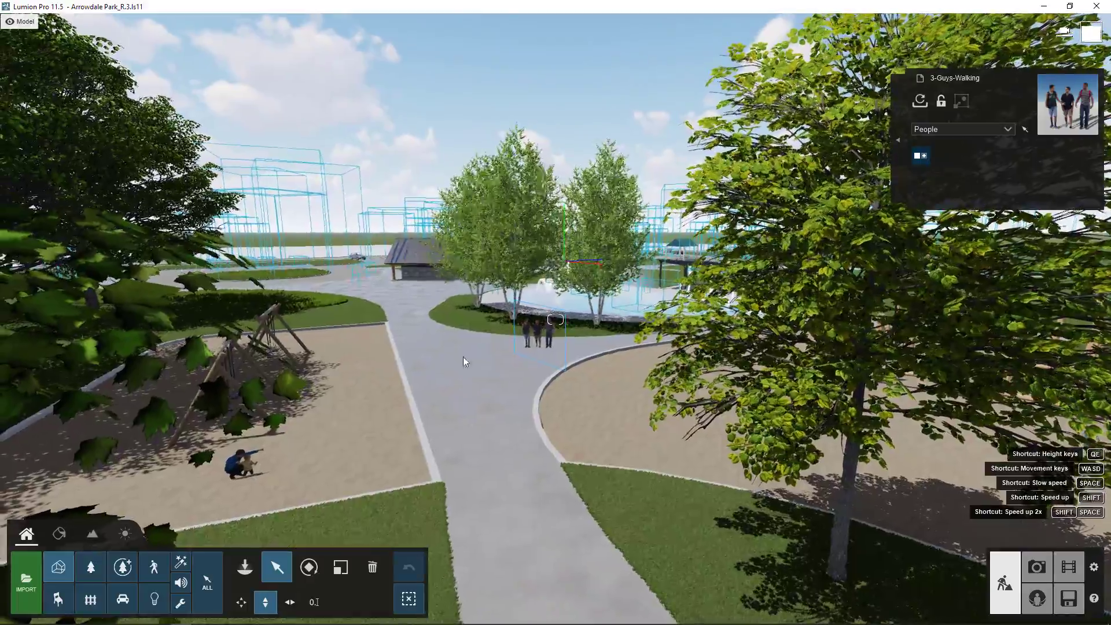
key("w")
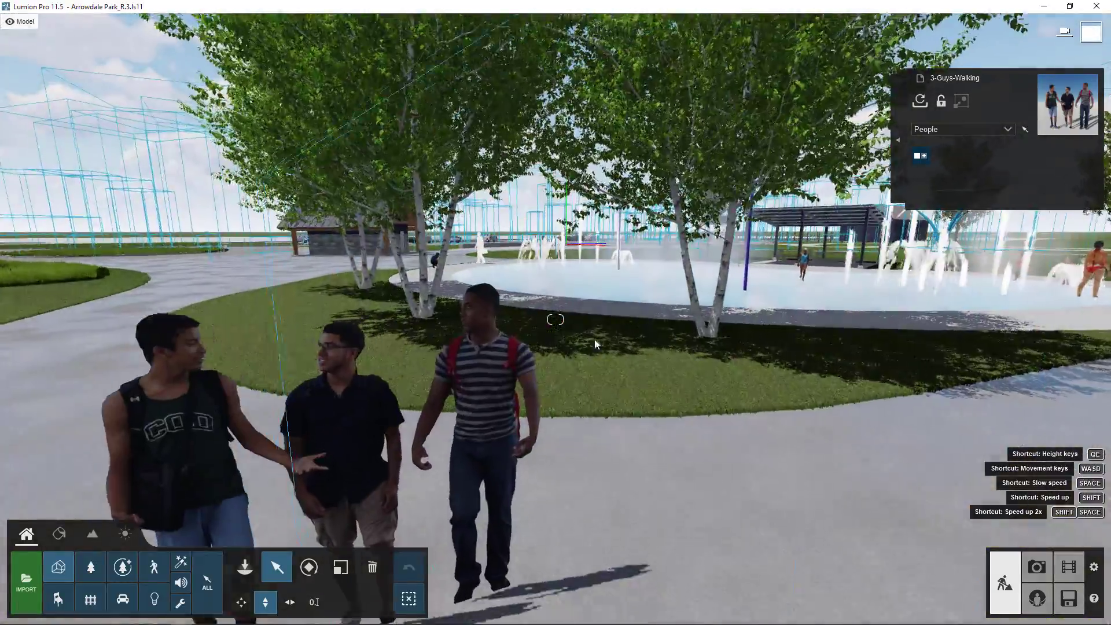
key("s")
right_click_drag(674, 363, 613, 391)
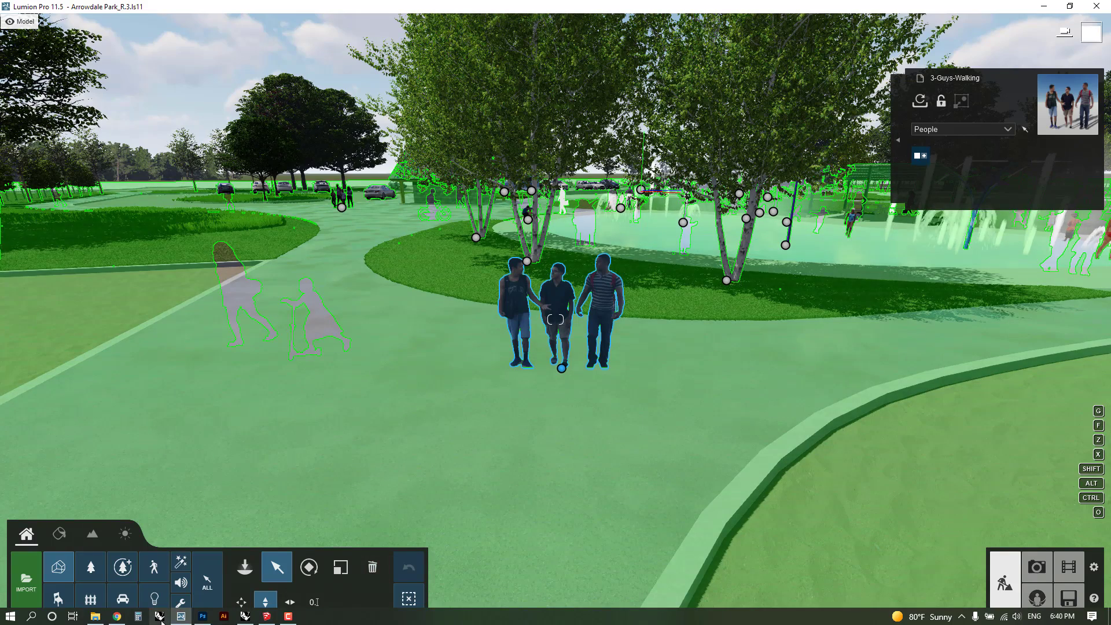
Switch to Photoshop and move both figures in texture.png down until the child's boots touch the canvas's lower edge
left_click(202, 617)
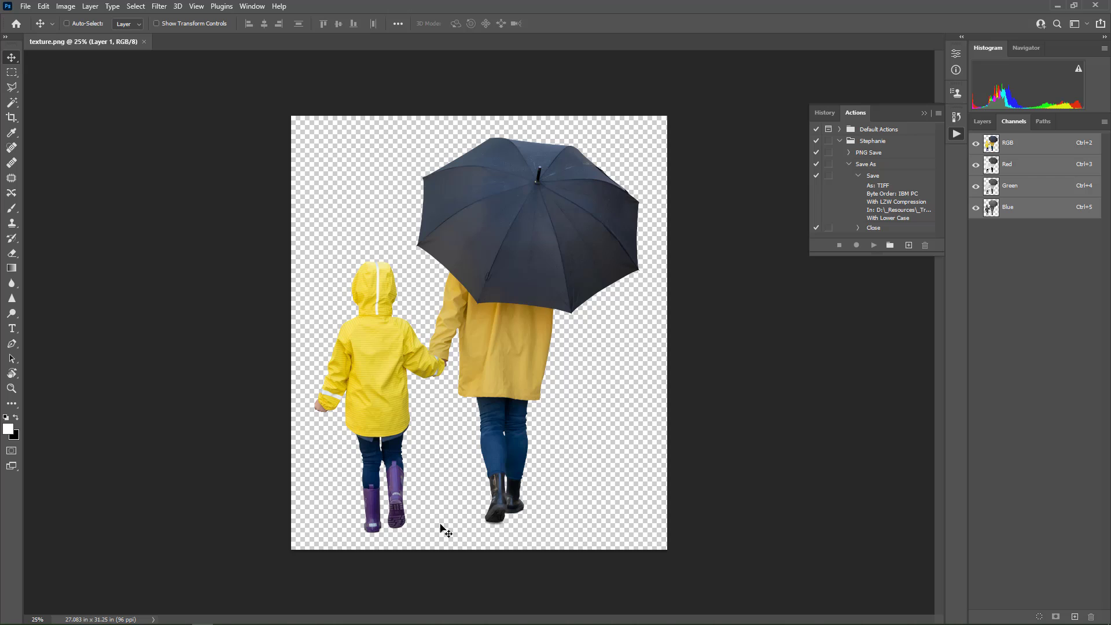
left_click_drag(496, 235, 520, 255)
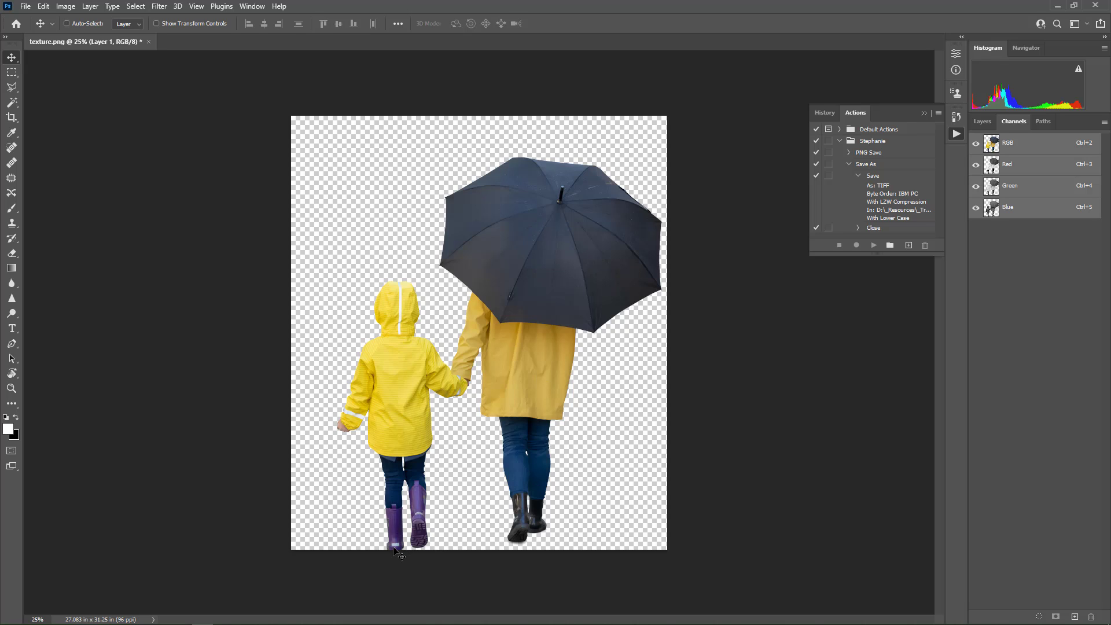
Select the adult with the umbrella using the Polygonal Lasso, separating the figure from the child at their joined hands
left_click(12, 87)
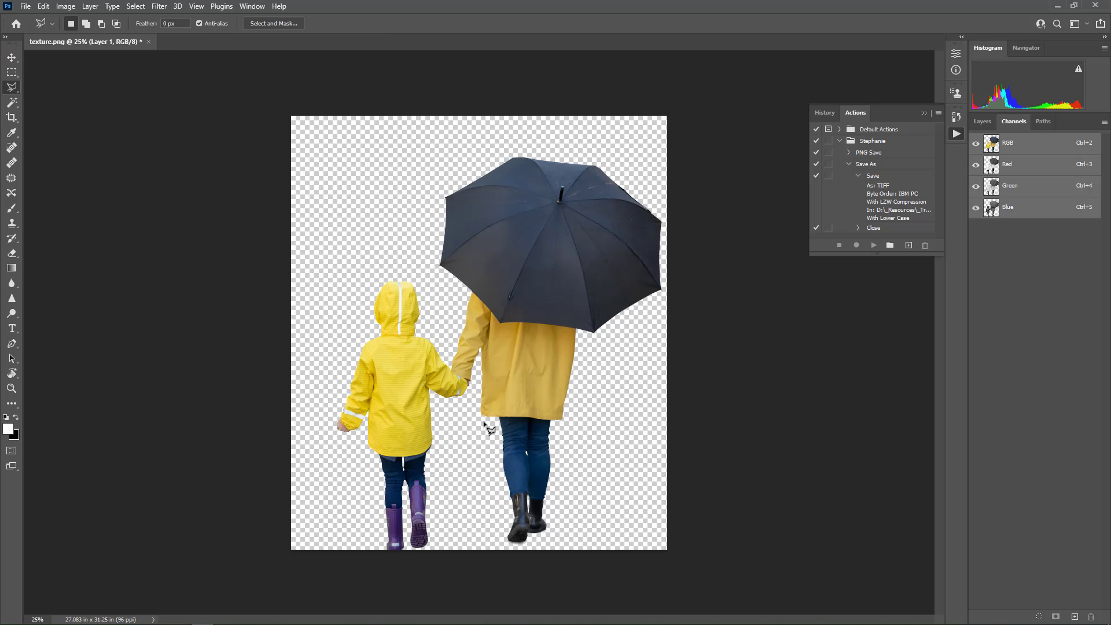
left_click(468, 381)
left_click(450, 371)
left_click(448, 309)
left_click(415, 254)
left_click(448, 101)
left_click(646, 137)
left_click(697, 191)
left_click(698, 441)
left_click(580, 573)
left_click(466, 572)
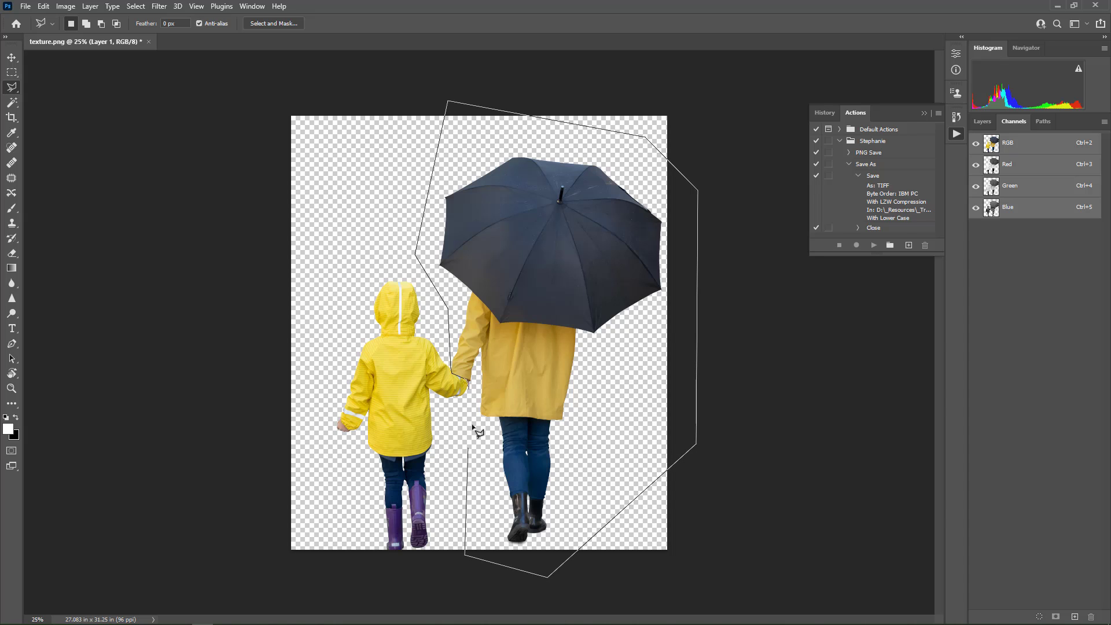
left_click(468, 380)
Try moving the selected adult down so the boots touch the canvas's lower edge, and undo the move
key("v")
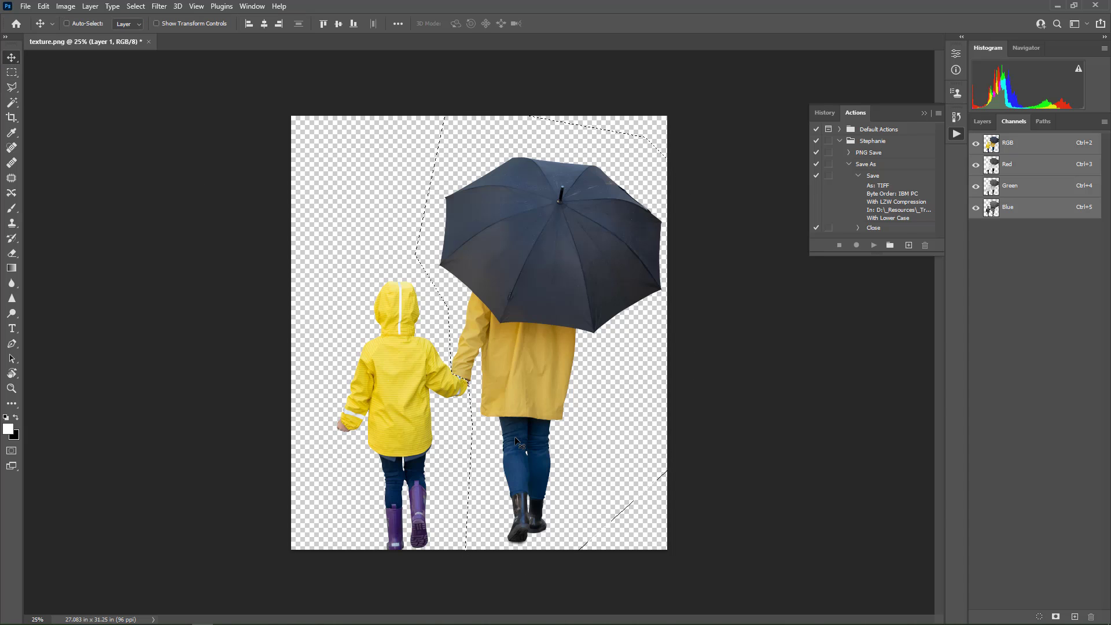
left_click_drag(516, 436, 516, 443)
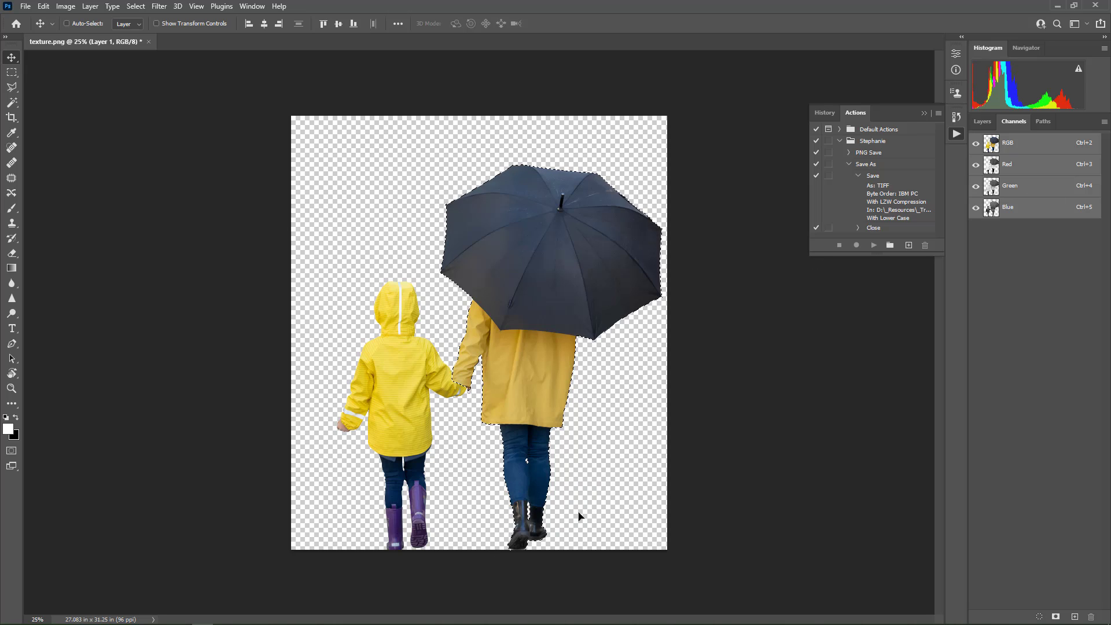
key("ctrl+z")
key("ctrl+z")
key("ctrl+z")
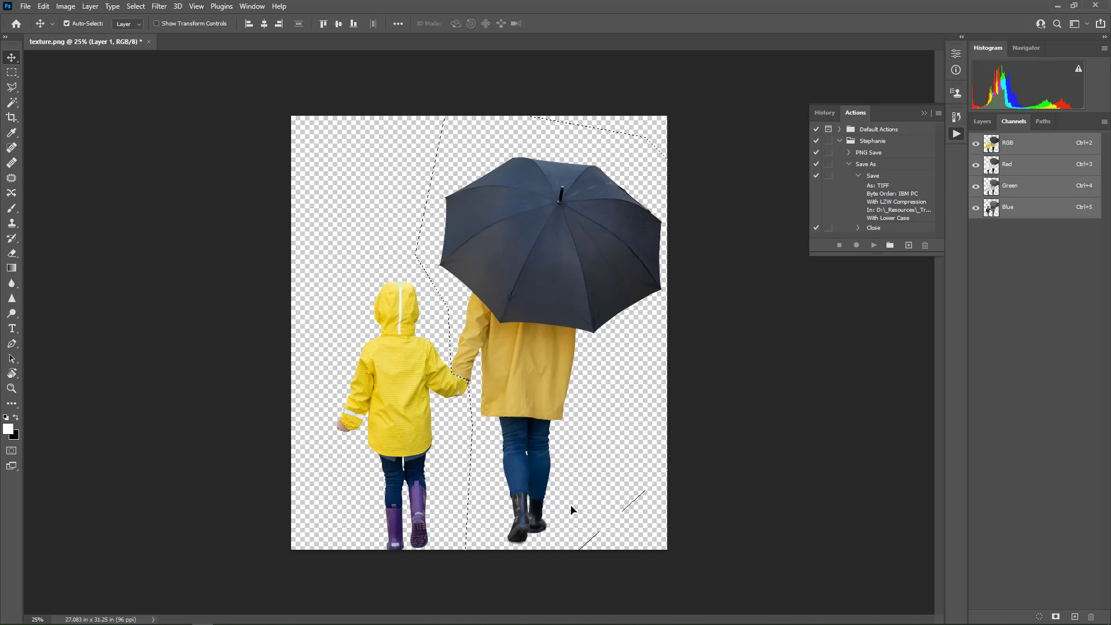
Cut the selected adult with the umbrella and paste the figure in place on a separate layer
key("ctrl+d")
key("ctrl+x")
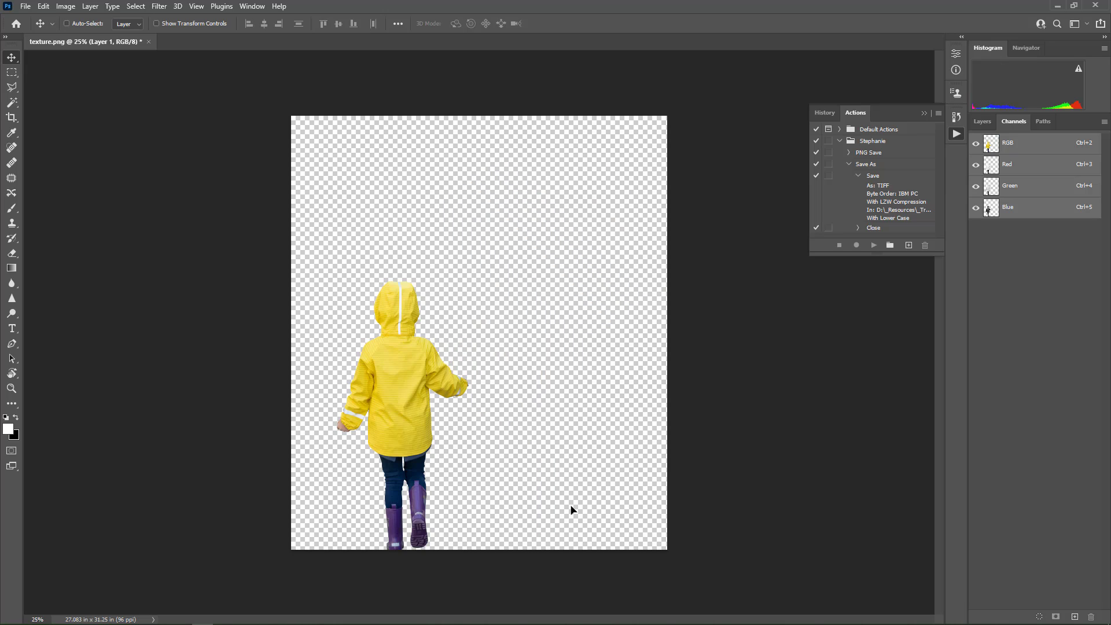
key("ctrl+v")
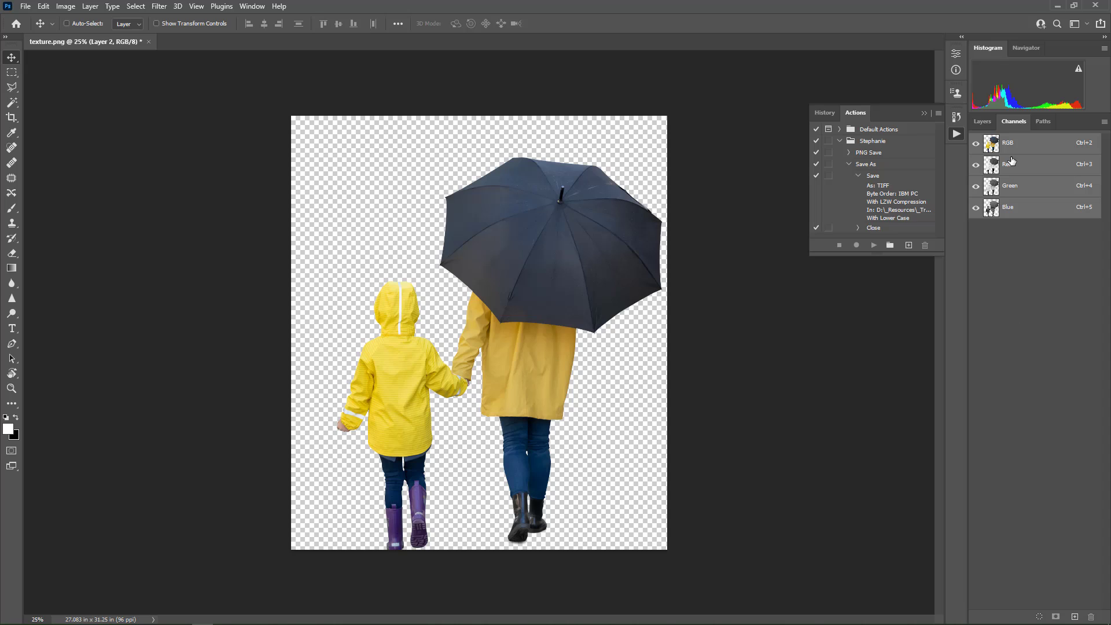
Place Layer 2 beneath Layer 1 and move the adult down until the boots touch the canvas's lower edge
left_click(982, 121)
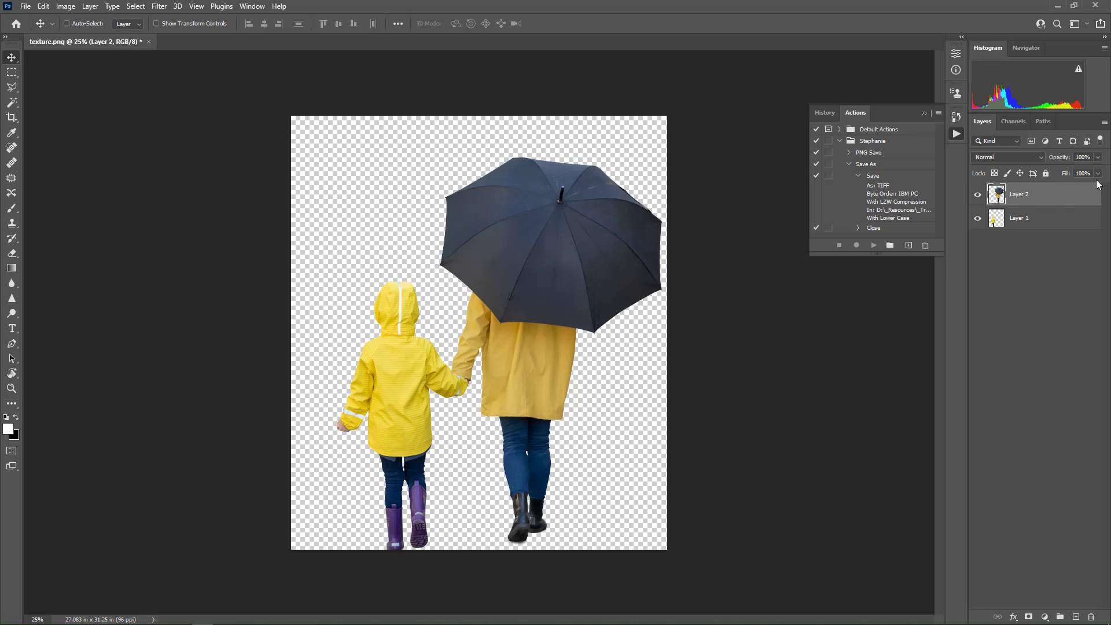
left_click_drag(1063, 209, 1063, 228)
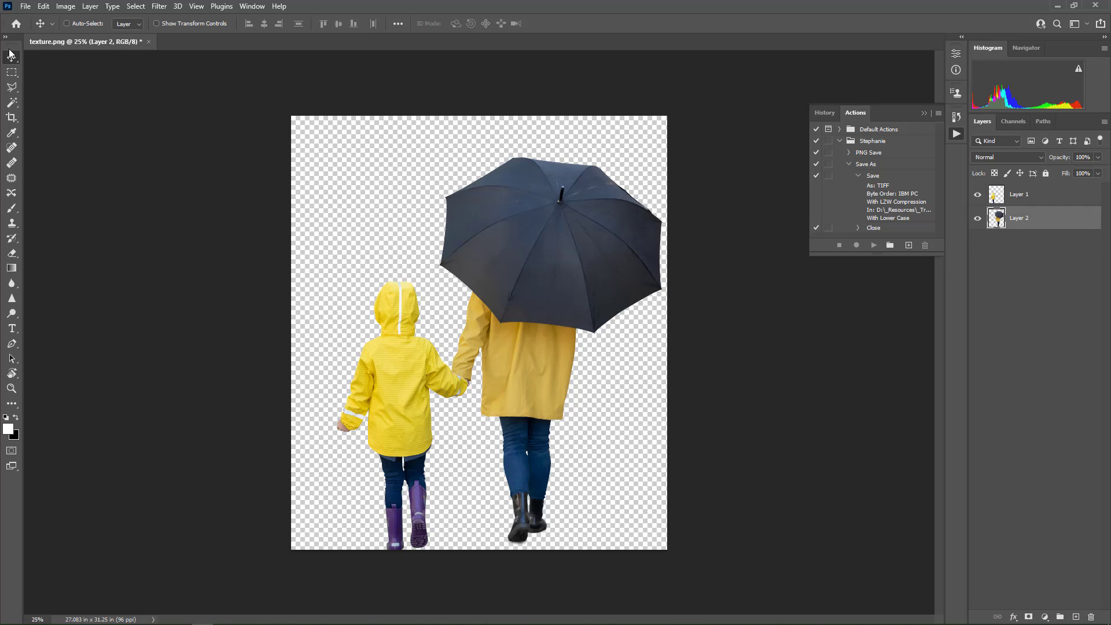
left_click_drag(519, 390, 534, 381)
key("Down")
key("Down")
key("Down")
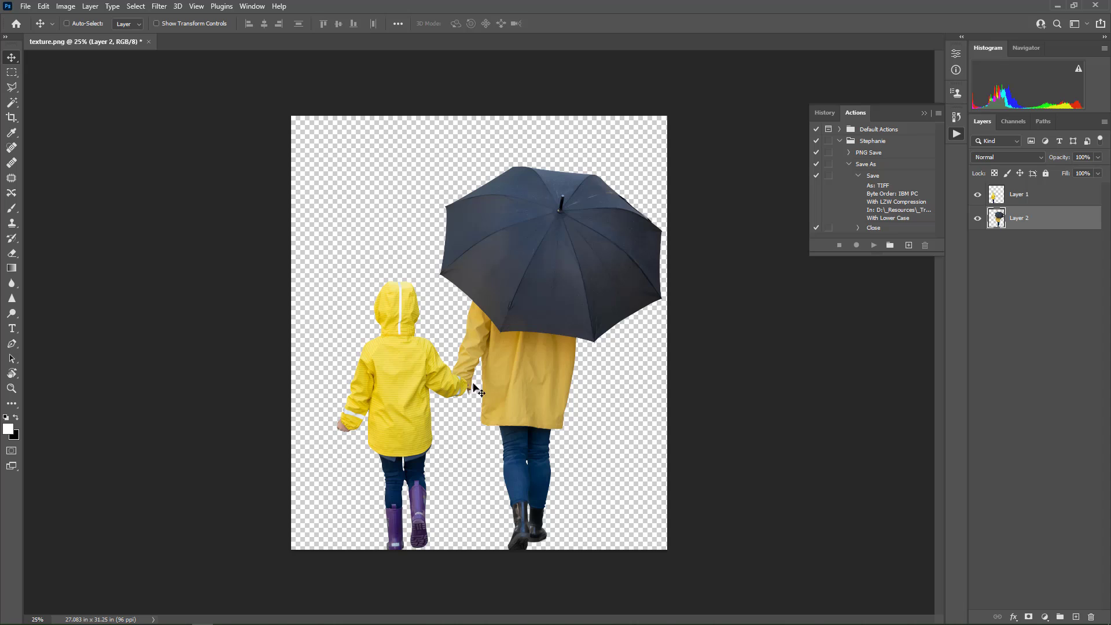
Clean up the leftover pixels at the joined hands on Layer 2 using the Polygonal Lasso, and merge both layers
left_click(12, 86)
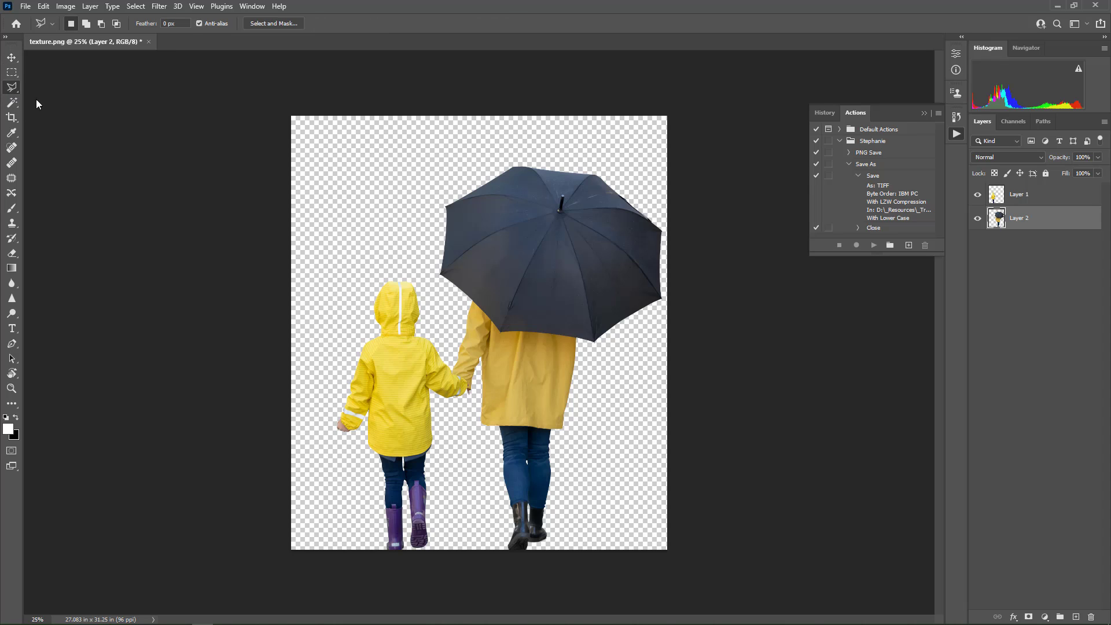
left_click(472, 378)
double_click(473, 408)
left_click(11, 58)
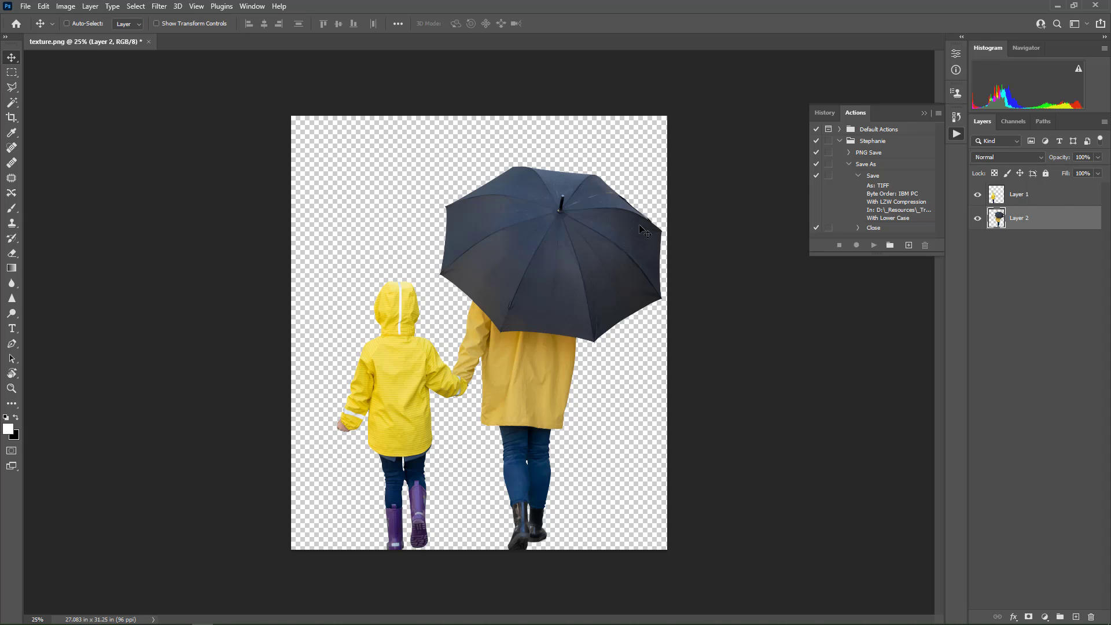
left_click(1031, 201, "shift")
key("ctrl+e")
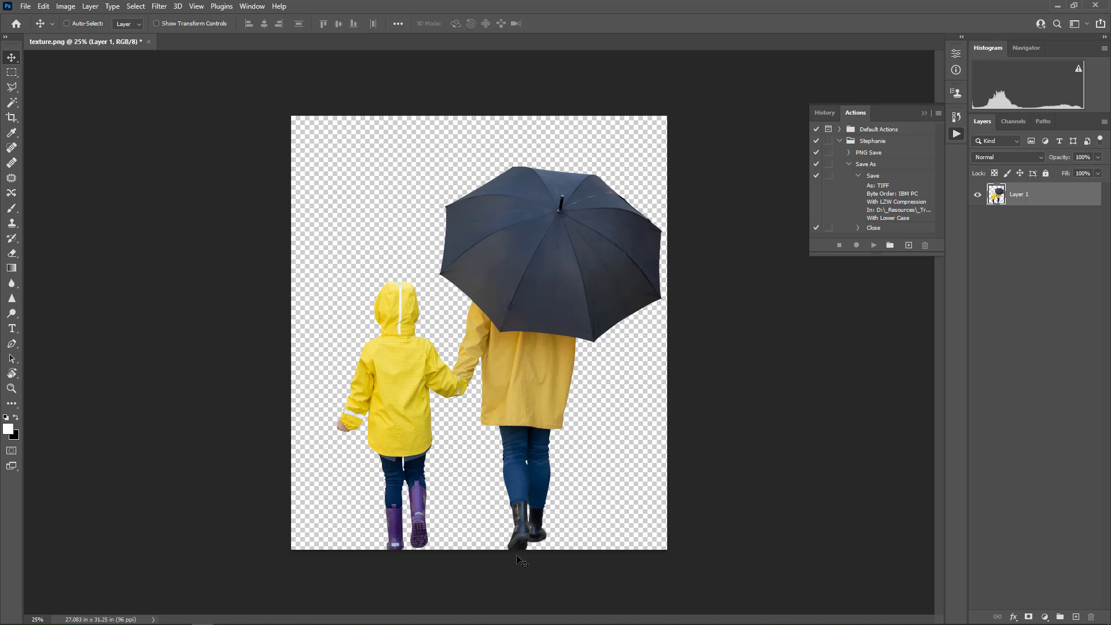
Reposition the merged figures so their boots meet the canvas's lower edge, and save the file
left_click_drag(522, 561, 516, 489)
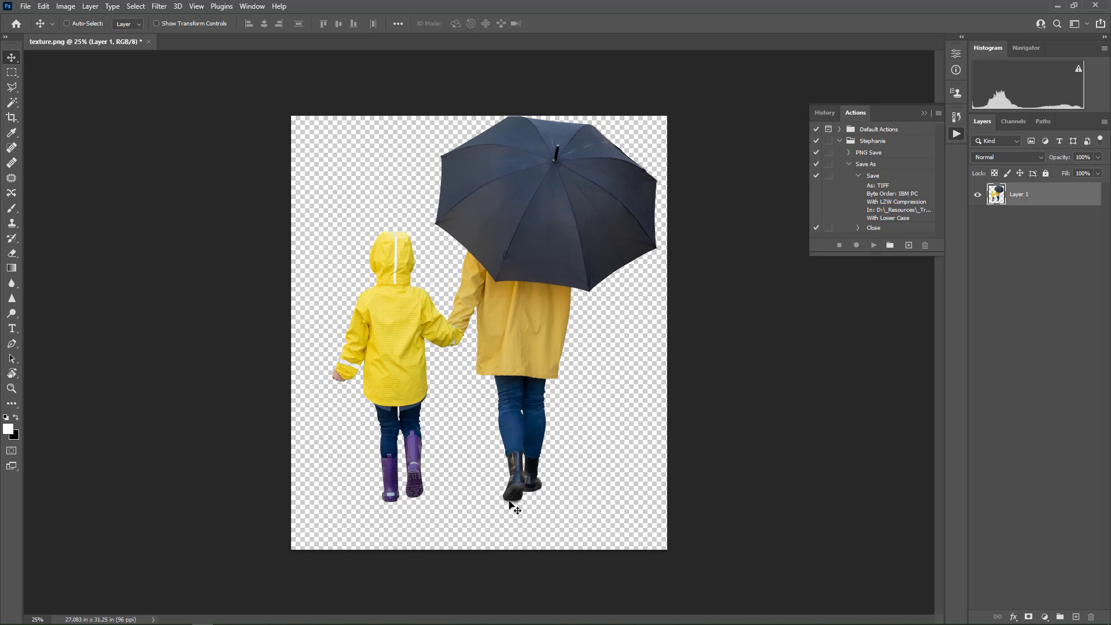
mouse_move(510, 503)
left_mouse_down()
mouse_move(516, 480)
mouse_move(523, 517)
left_mouse_up()
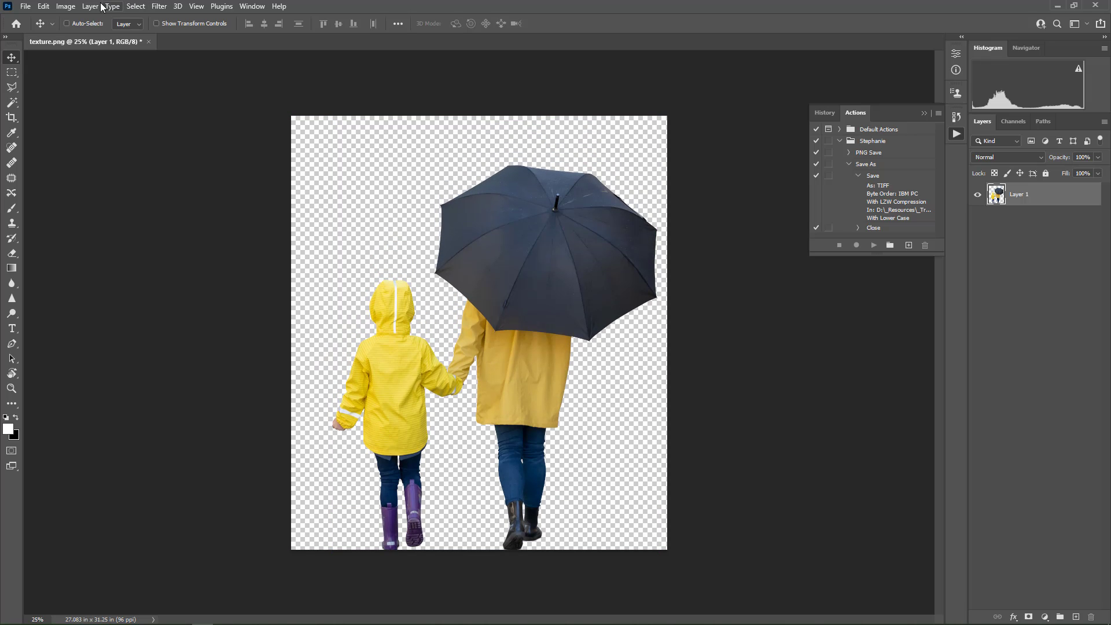
left_click(25, 7)
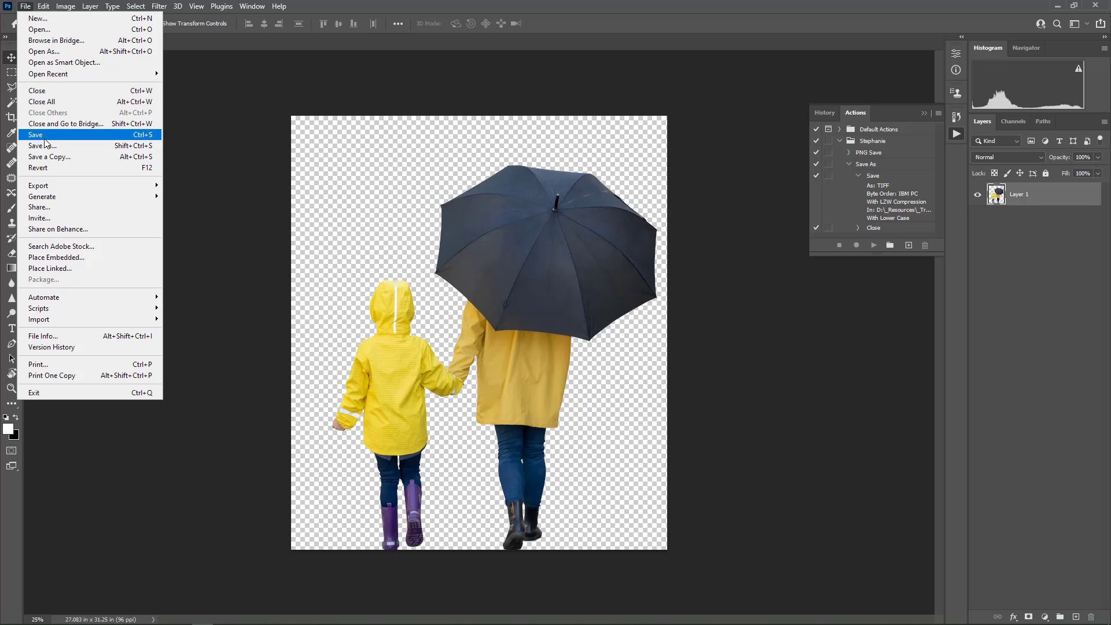
left_click(45, 137)
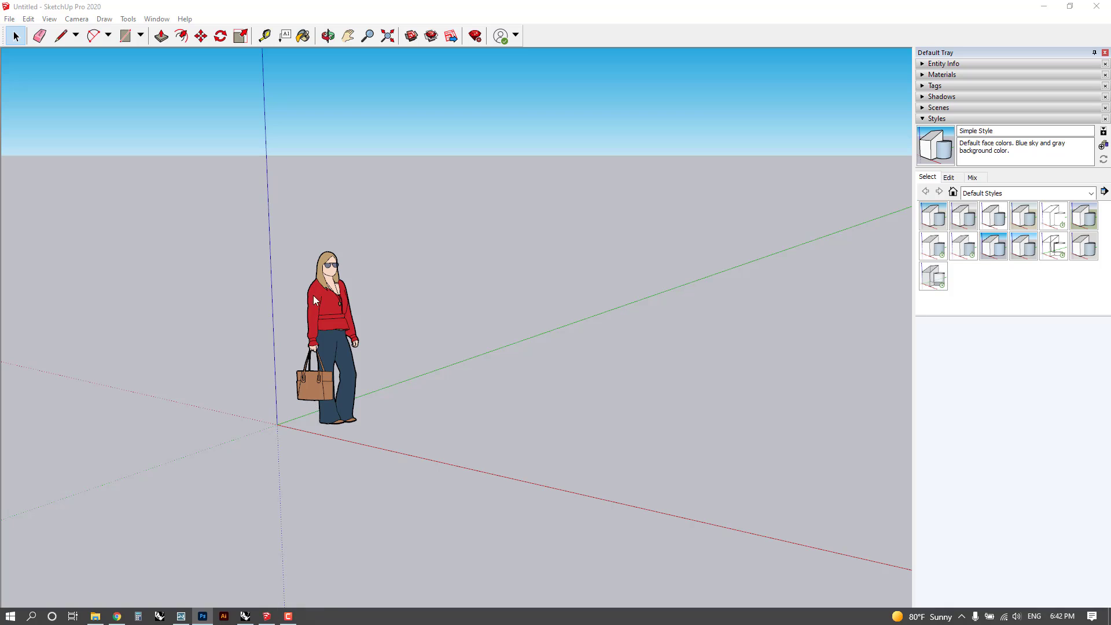
Switch to SketchUp and delete the default standing woman near the origin
left_click_drag(241, 214, 457, 491)
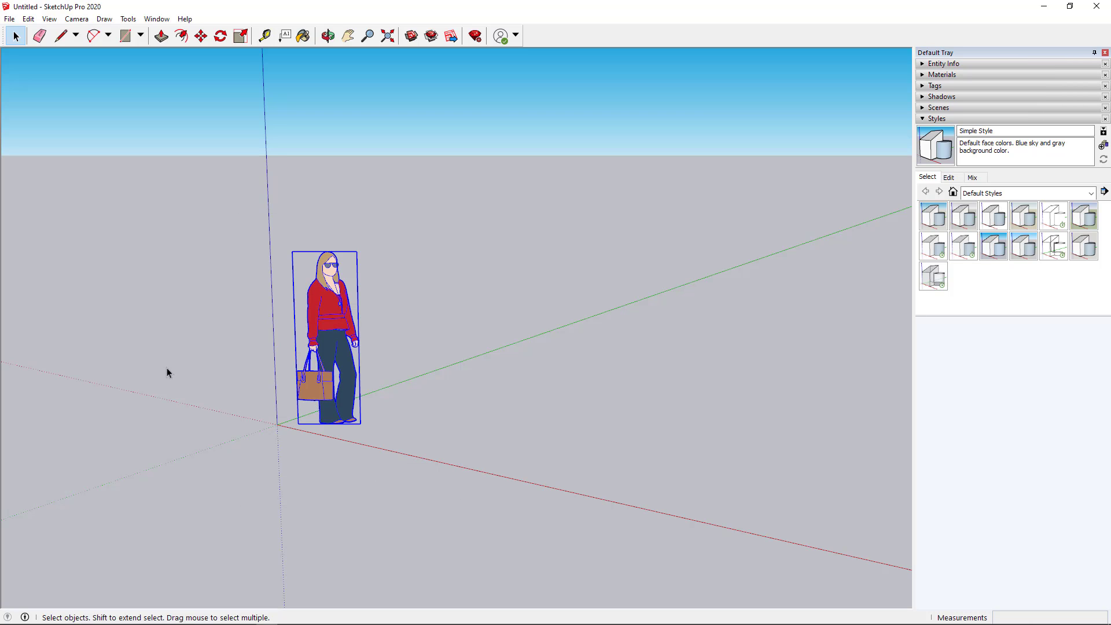
right_click(410, 421)
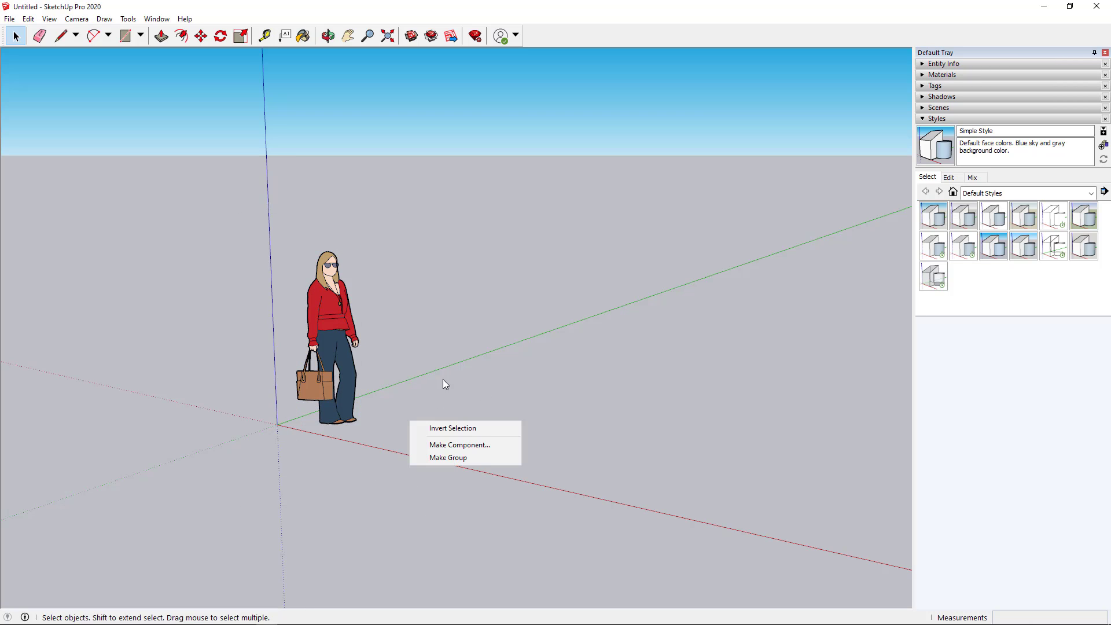
left_click(427, 481)
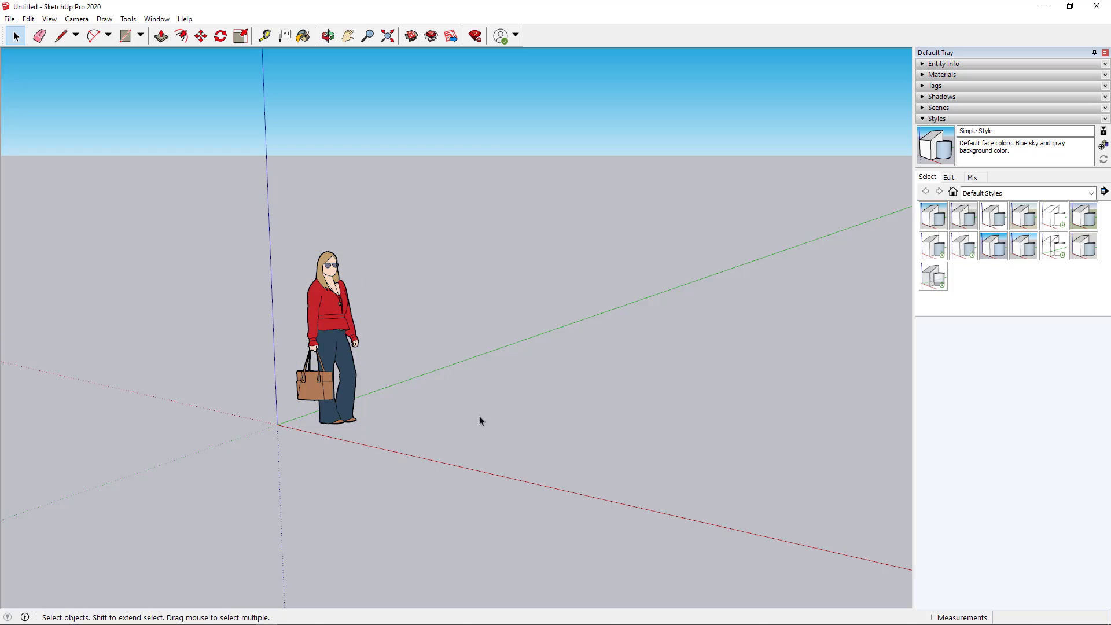
left_click_drag(263, 206, 425, 496)
left_click(425, 497)
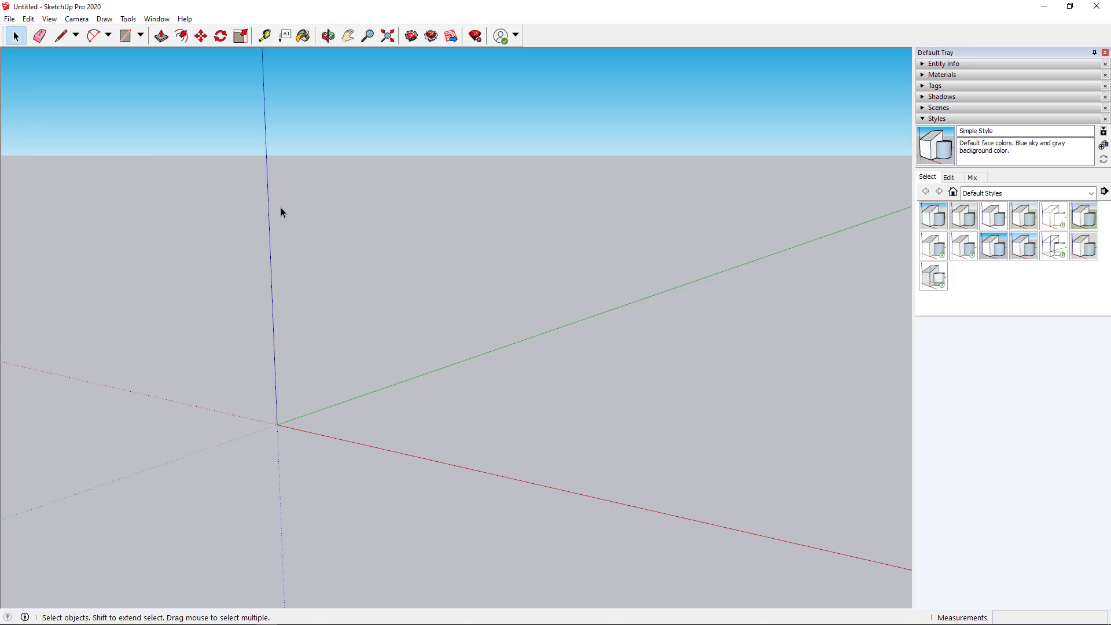
Draw a vertical reference line from the origin up along the blue axis
left_click(61, 36)
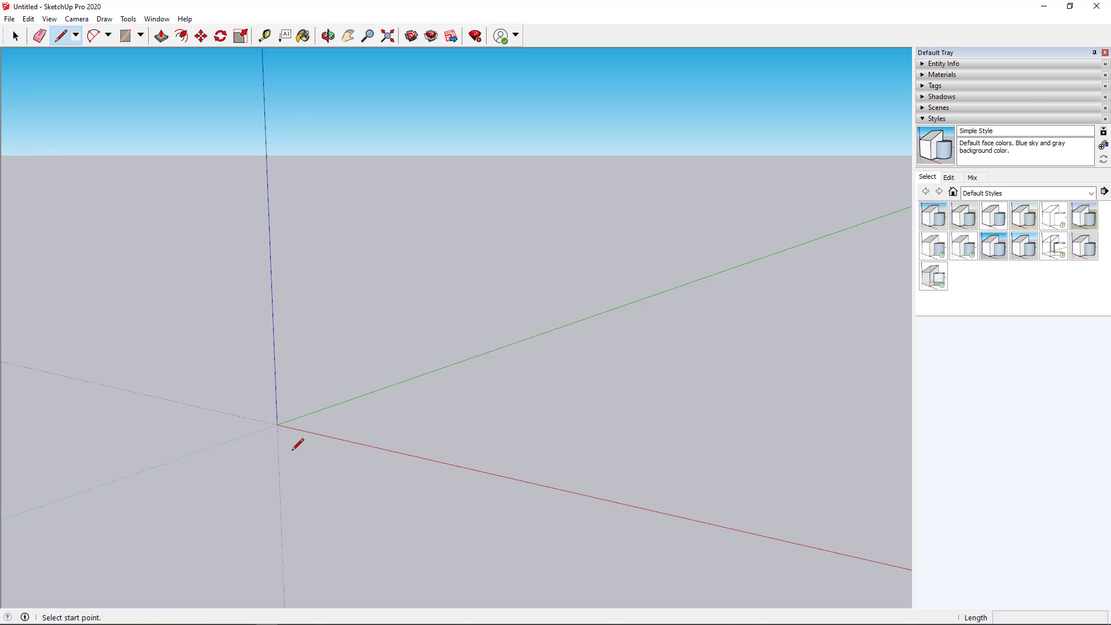
left_click(277, 425)
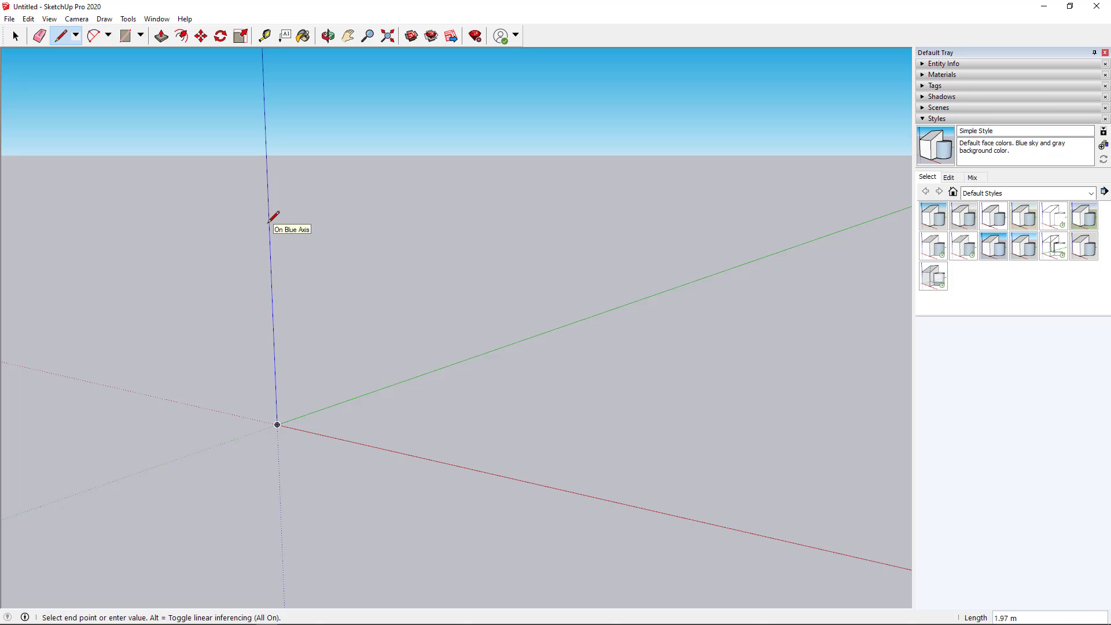
key("Return")
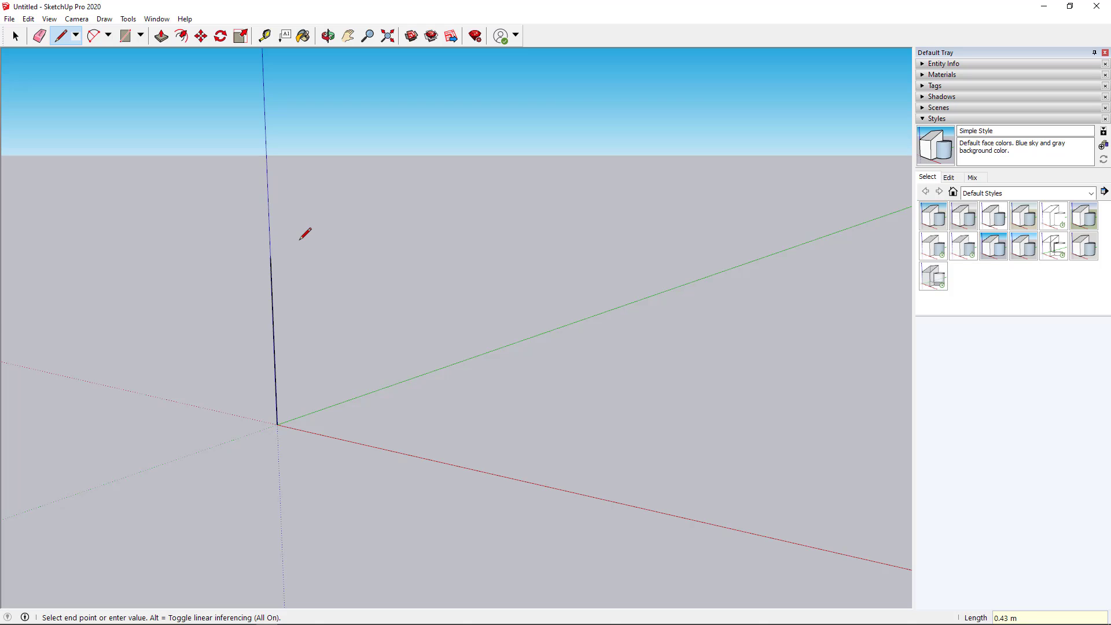
key("Escape")
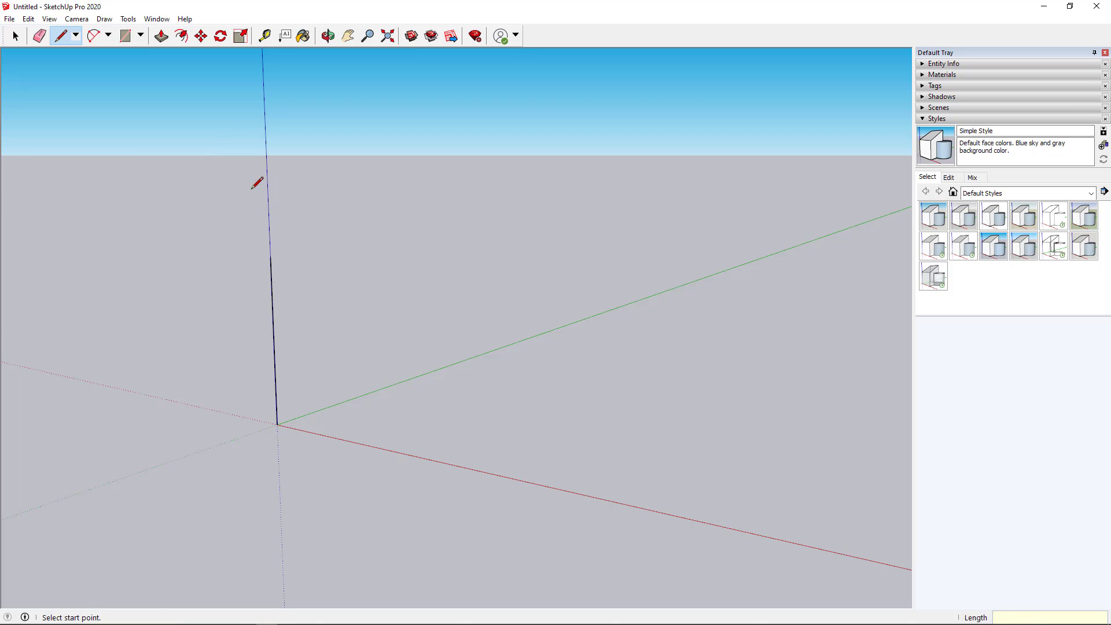
left_click(15, 36)
Import the umbrella image from the desktop's Lumion Billboards > Families_Rain-in-Slickers folder and place it flat with one corner at the origin
left_click(9, 18)
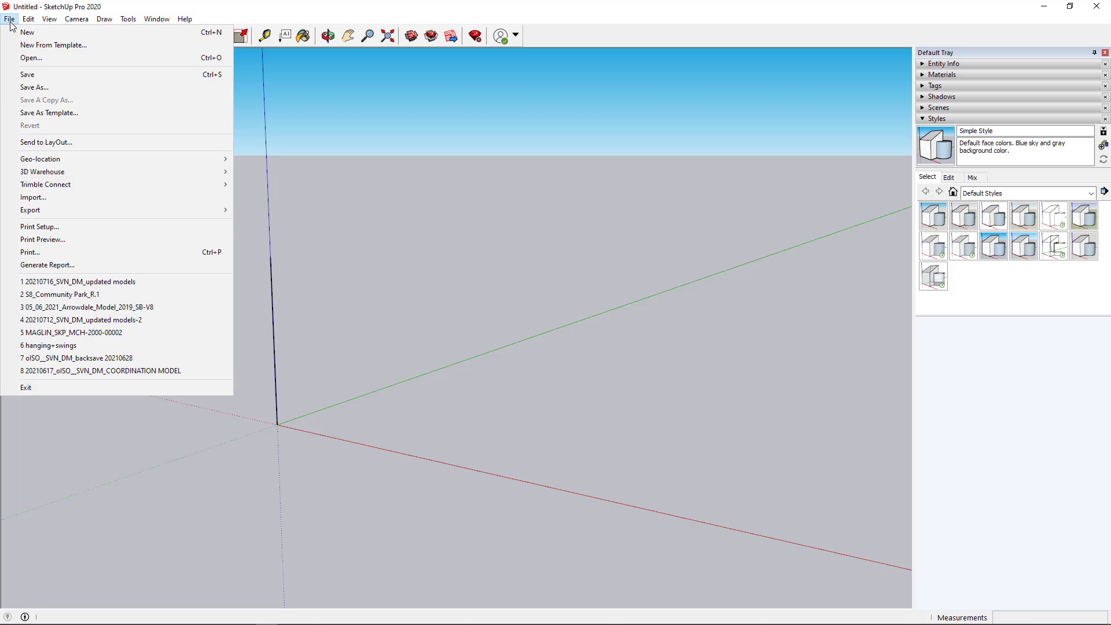
left_click(83, 198)
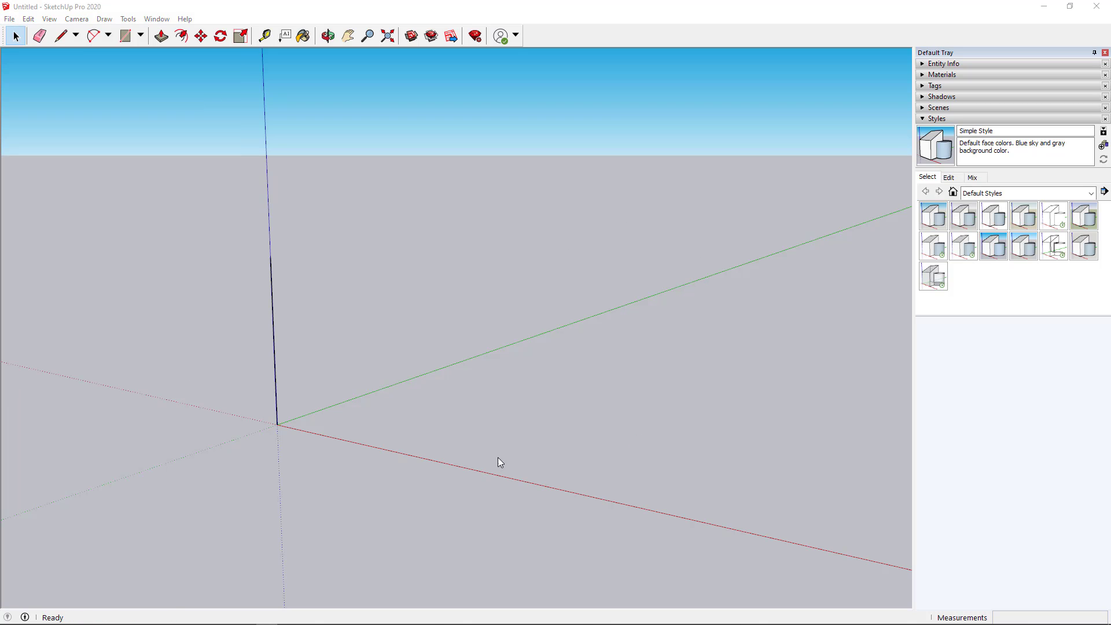
scroll(393, 301, "up", 3)
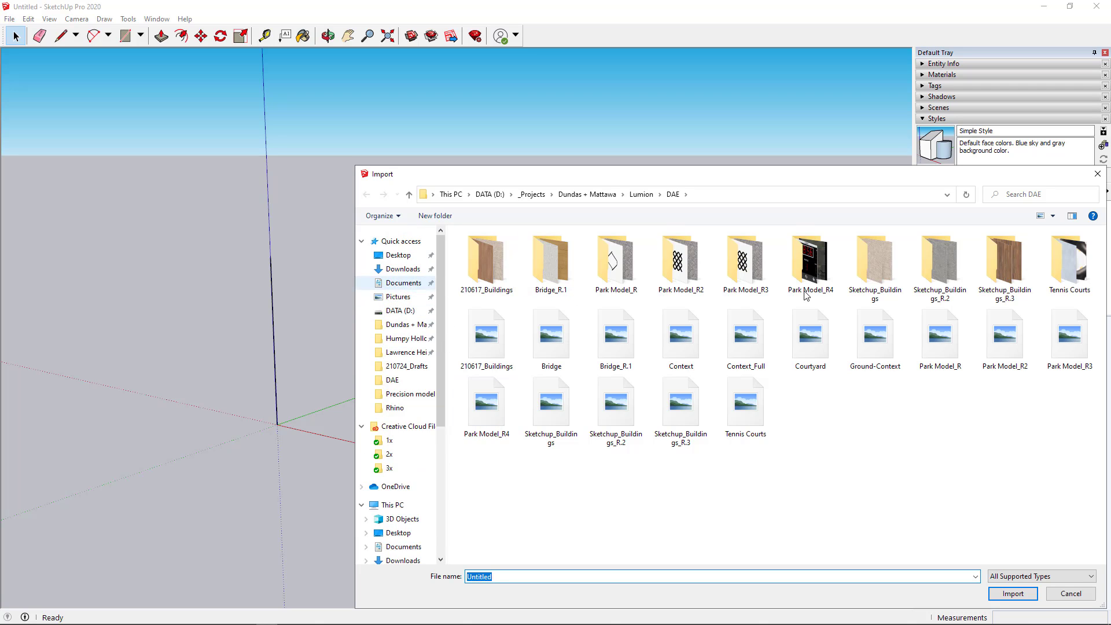
left_click(398, 255)
double_click(681, 265)
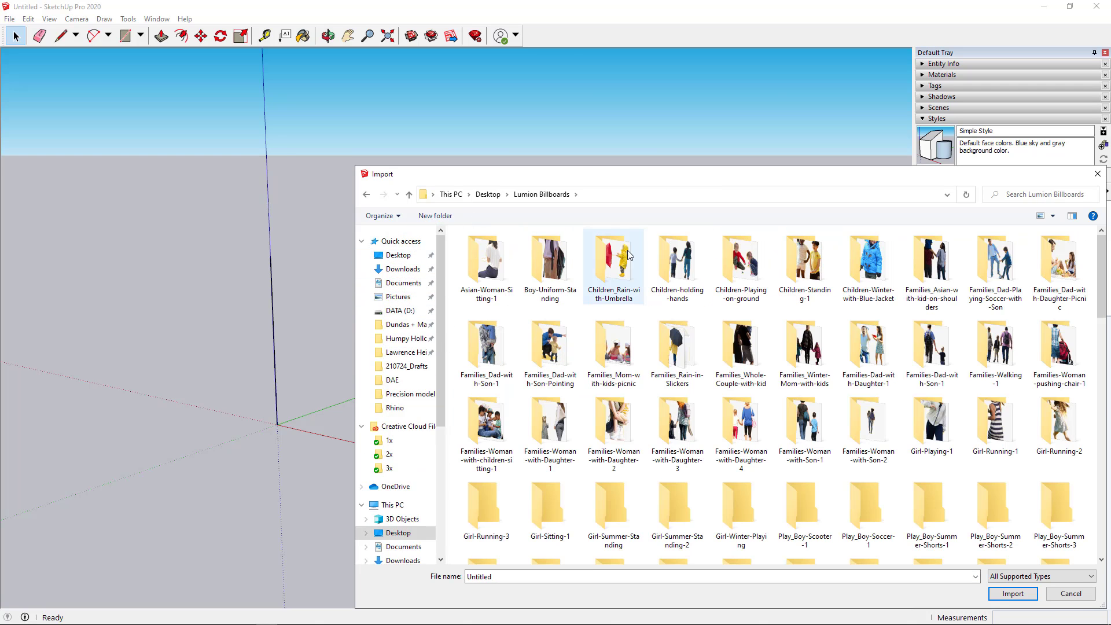
double_click(677, 353)
double_click(488, 252)
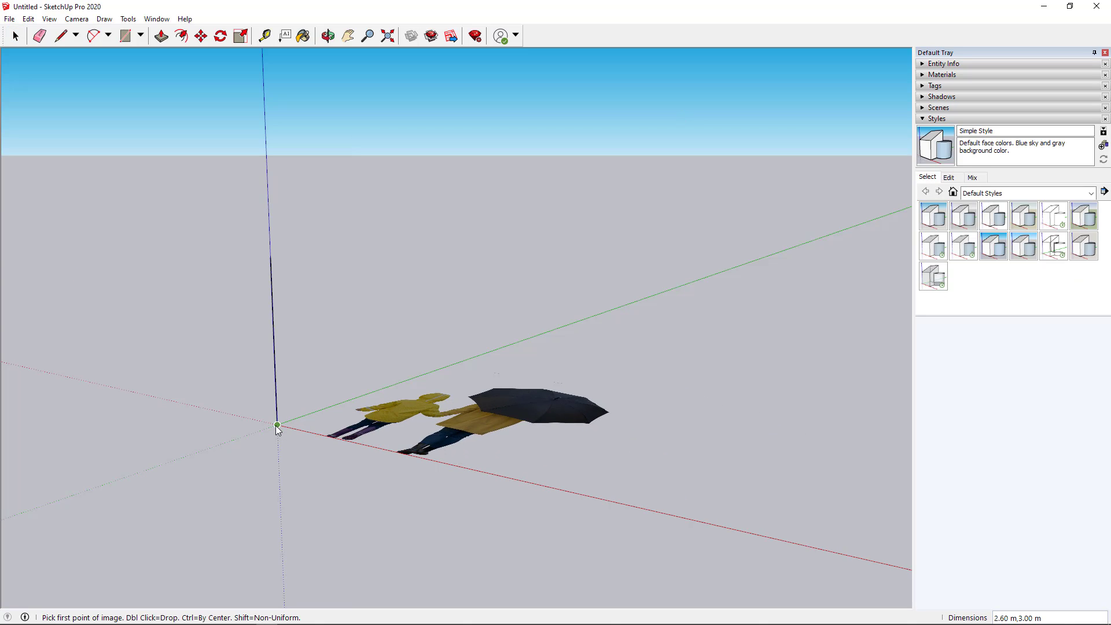
left_click(294, 433)
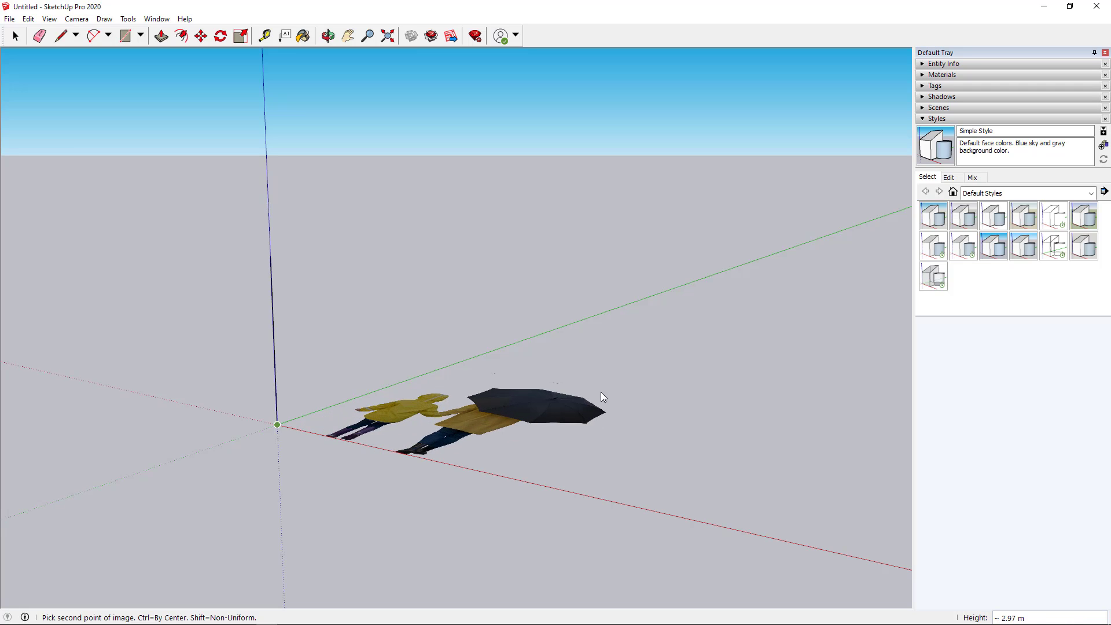
left_click(556, 404)
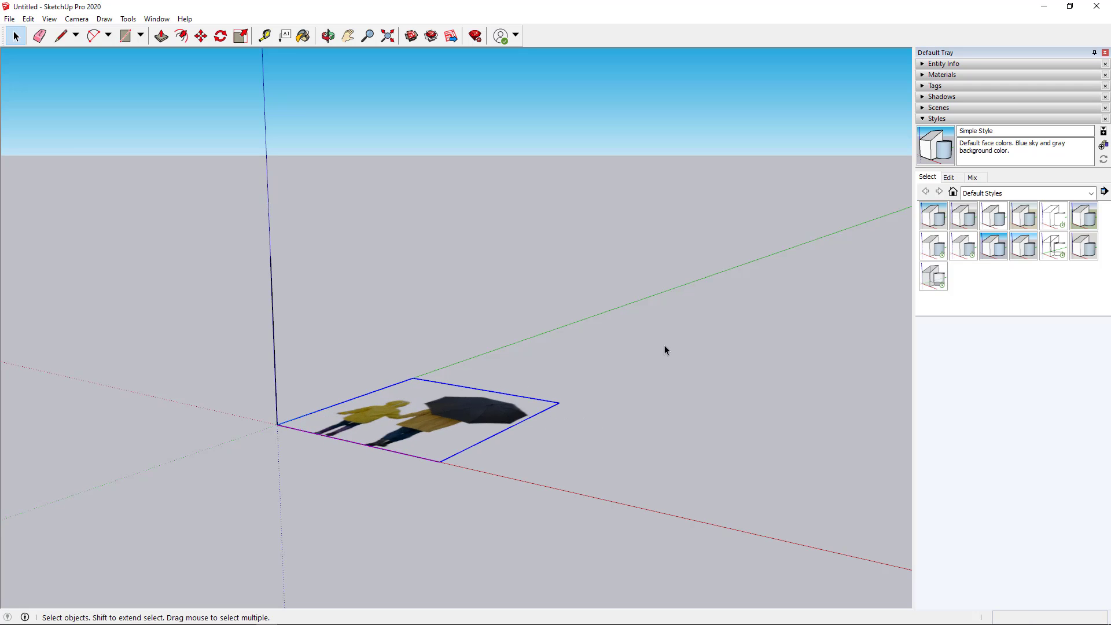
Rotate the imported image about the red axis at the origin until it stands upright along the blue axis
left_click(220, 36)
mouse_move(243, 330)
middle_mouse_down()
mouse_move(335, 156)
mouse_move(254, 312)
middle_mouse_up()
left_click(248, 285)
left_click(495, 281)
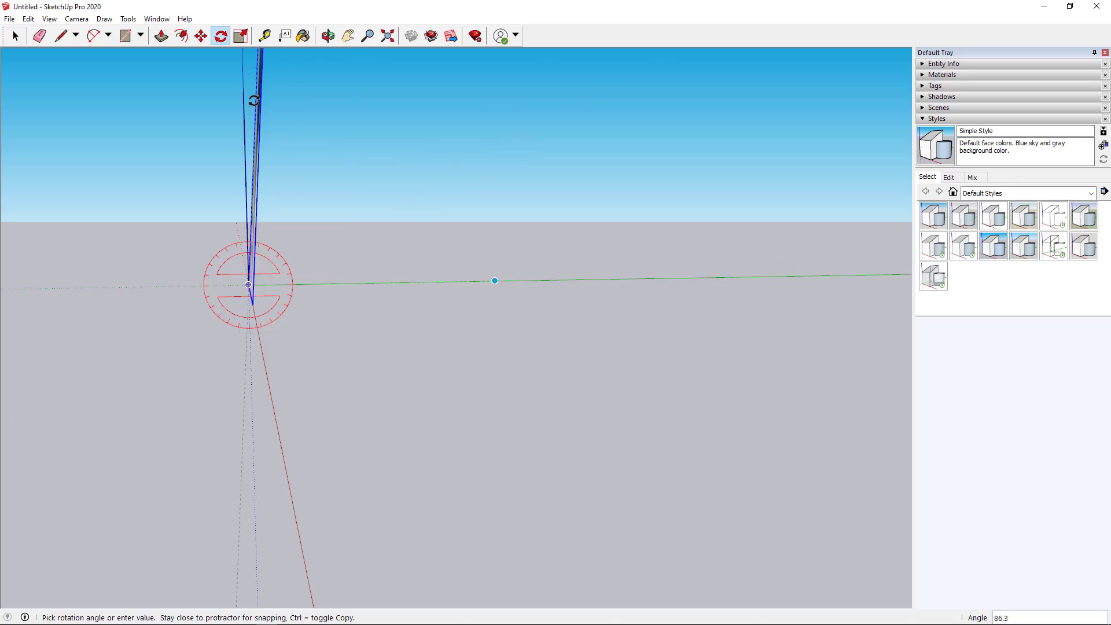
left_click(247, 99)
middle_click_drag(247, 104, 261, 422)
key("space")
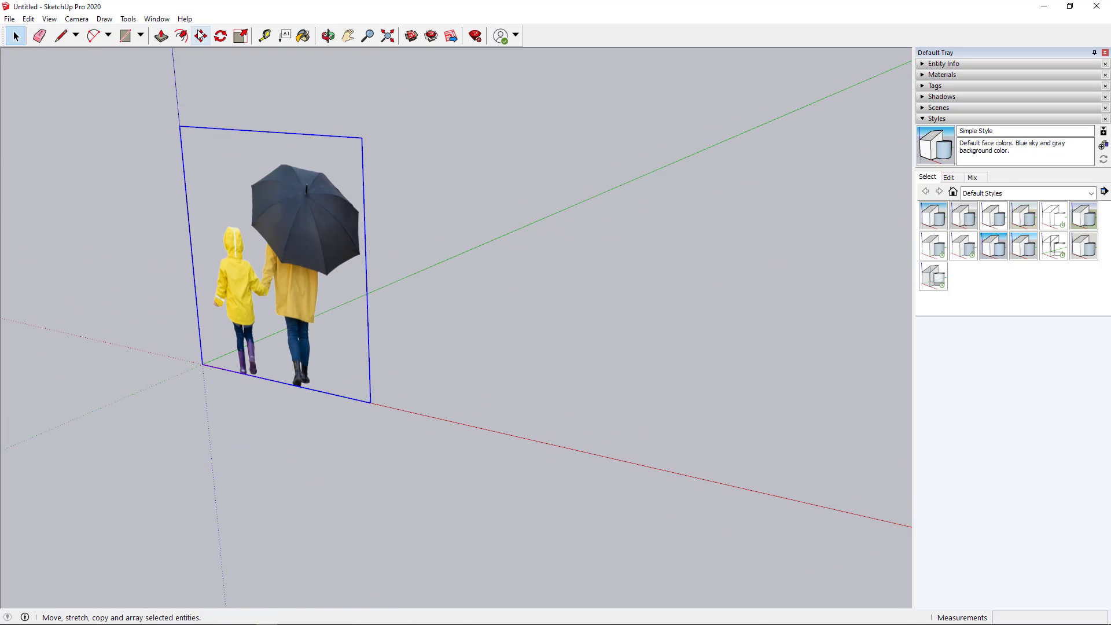
Scale the upright image from its upper corner, using the vertical line at the origin as the height reference
left_click(241, 36)
left_click_drag(355, 142, 188, 212)
mouse_move(184, 218)
middle_mouse_down()
mouse_move(211, 193)
mouse_move(377, 164)
middle_mouse_up()
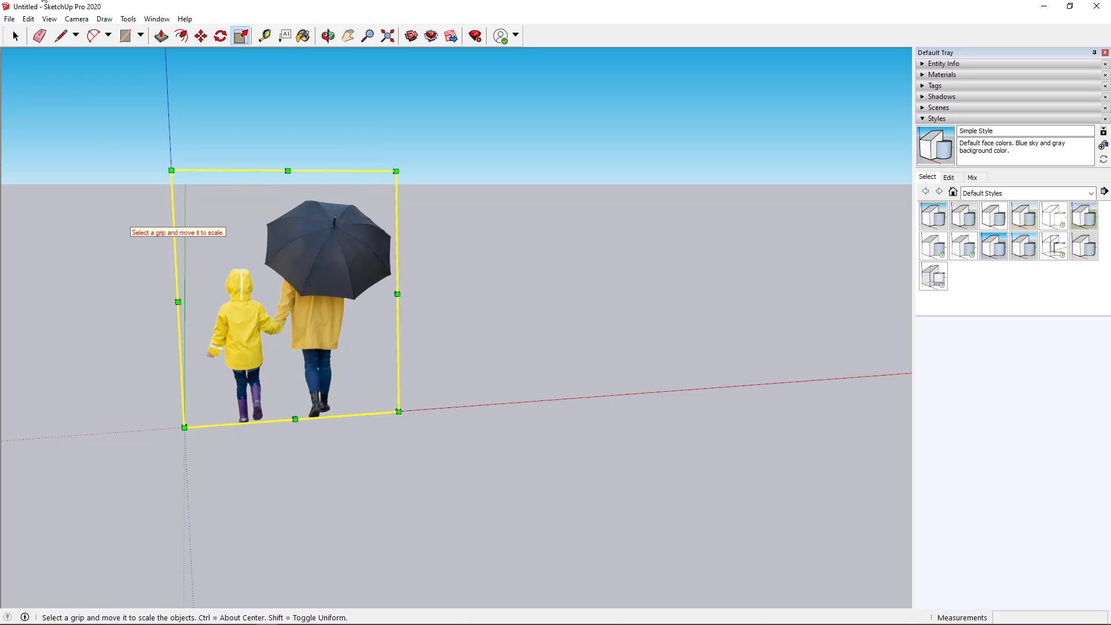
key("space")
left_click(179, 299)
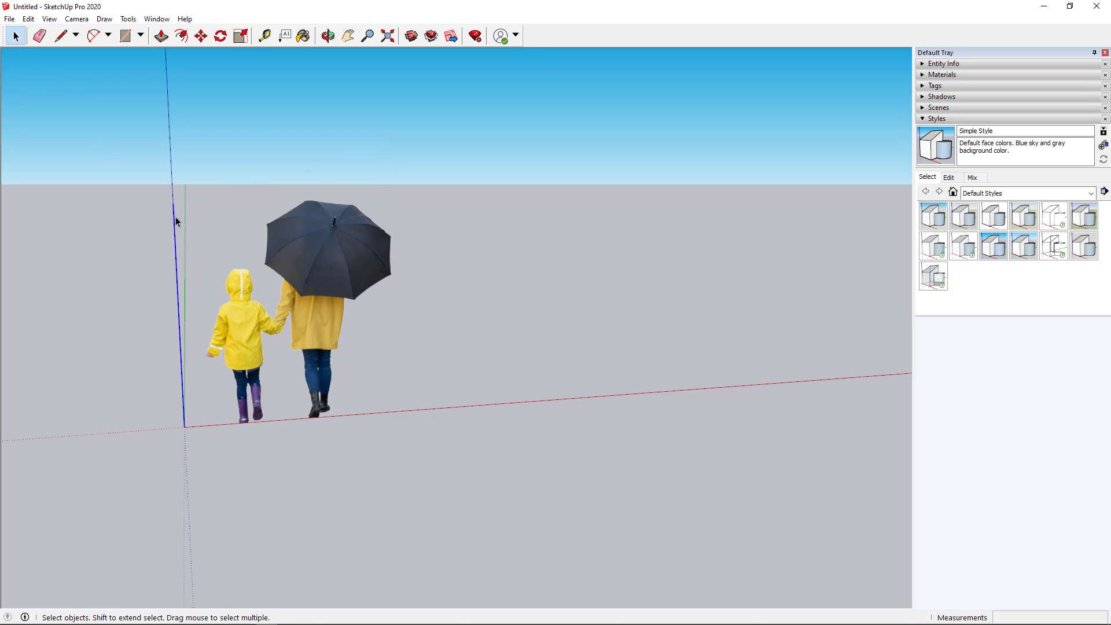
Enlarge the image uniformly from its upper corner by a factor of about 1.09
left_click(296, 245)
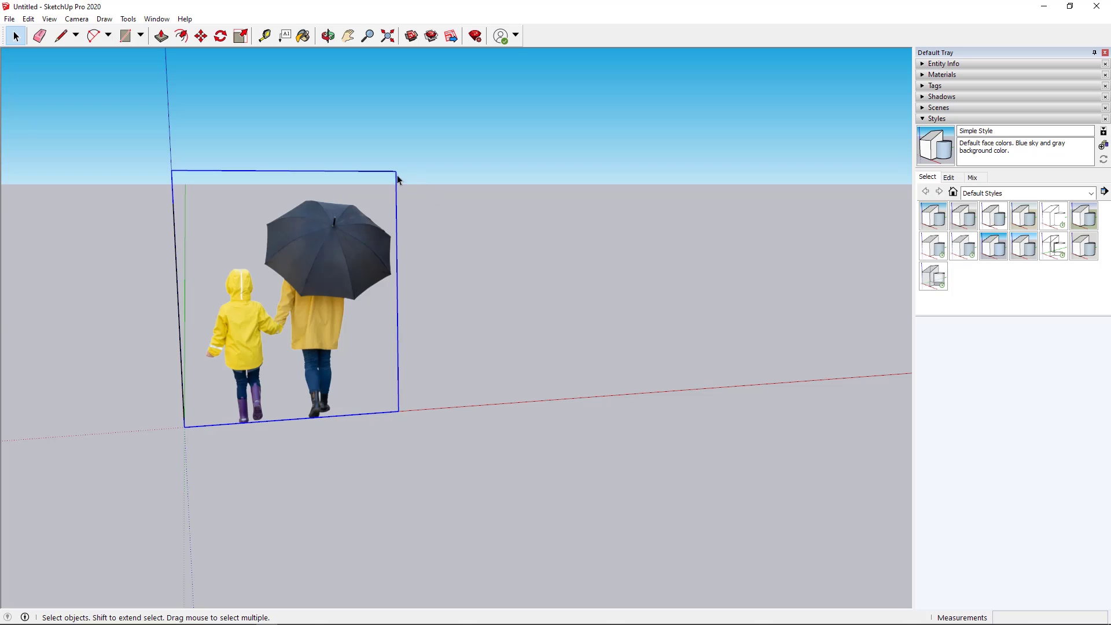
key("t")
key("s")
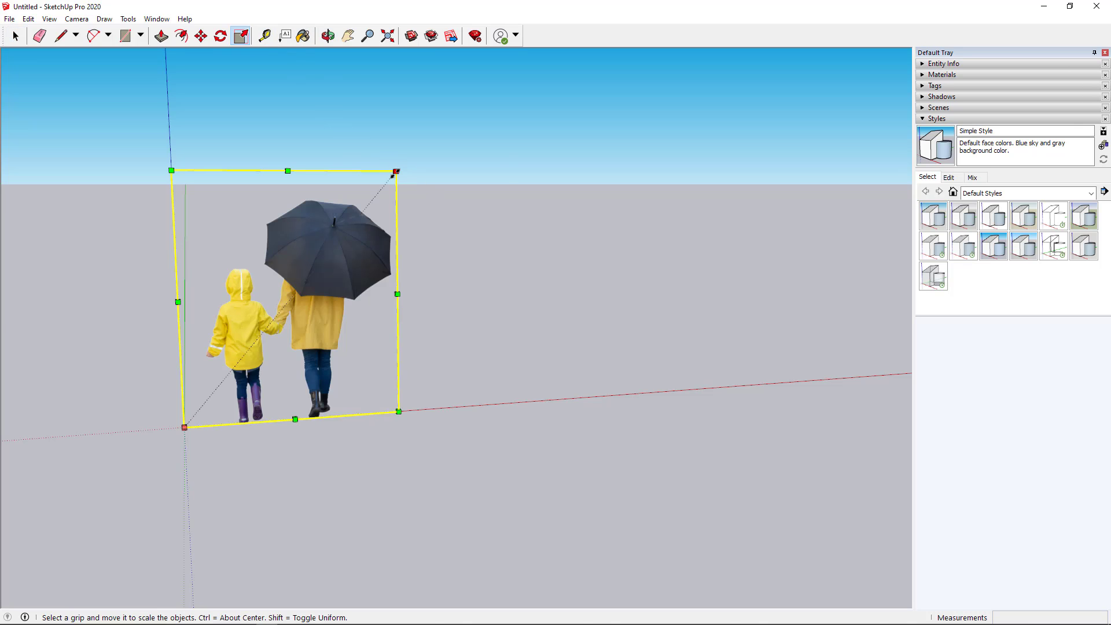
left_click_drag(403, 168, 415, 149)
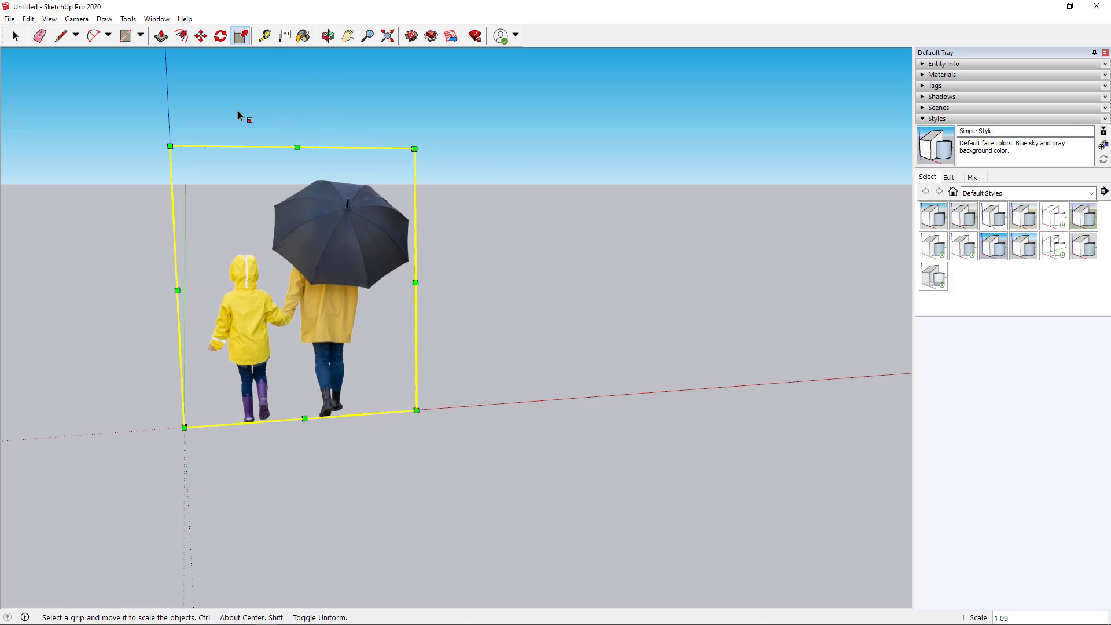
left_click(14, 37)
left_click(97, 178)
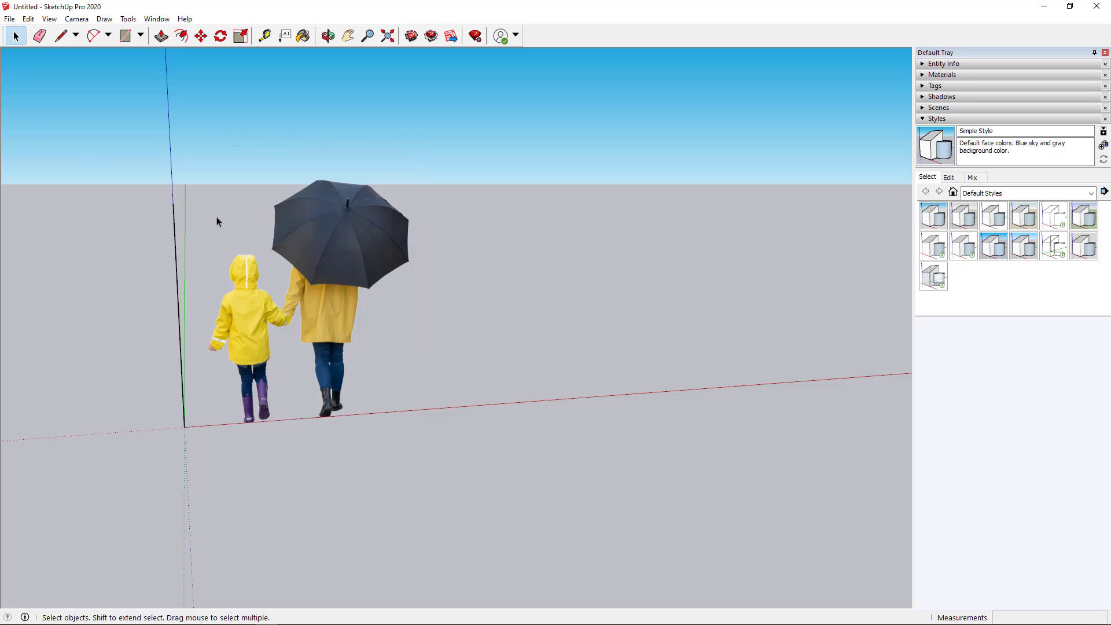
Move the upright umbrella image along the red axis so the midpoint of its lower edge sits at the origin
left_click(337, 203)
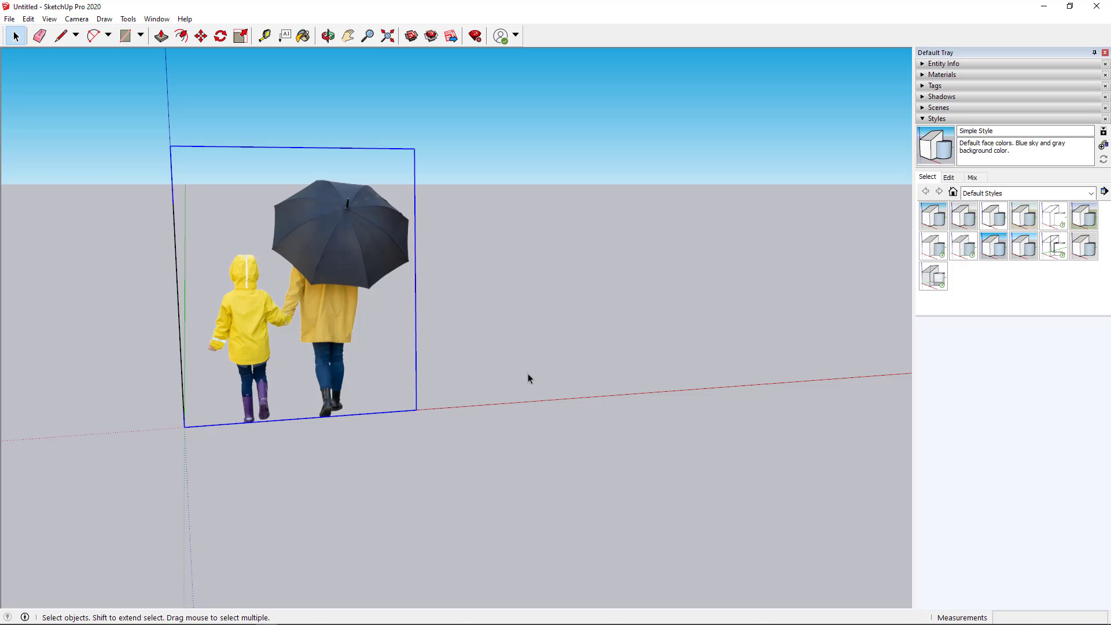
left_click(527, 376)
left_click(350, 361)
left_click(201, 36)
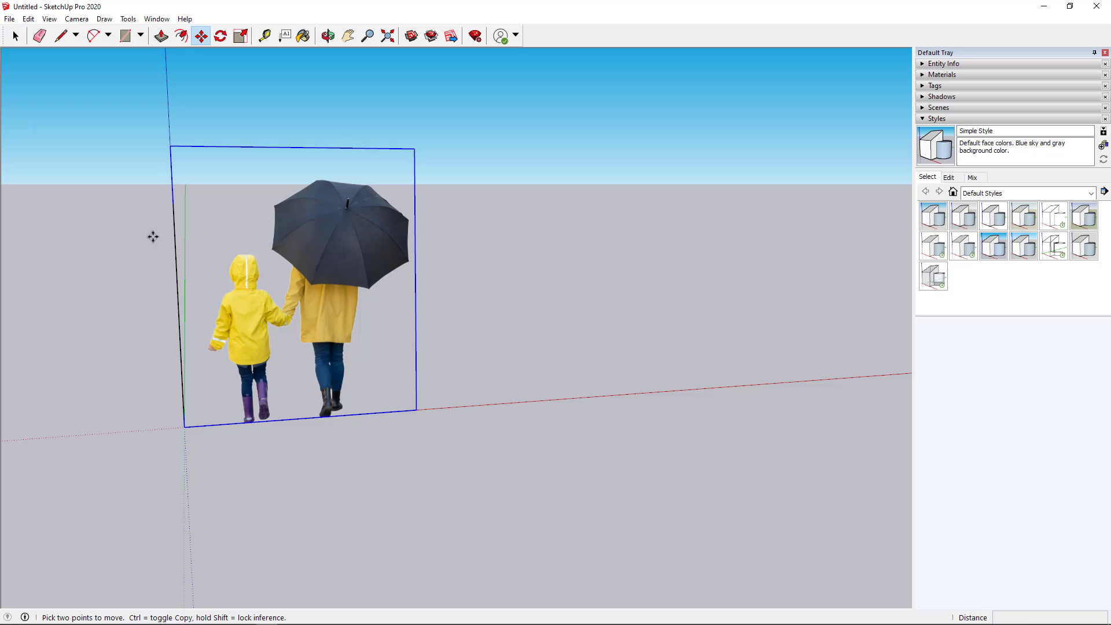
left_click(300, 418)
left_click(180, 424)
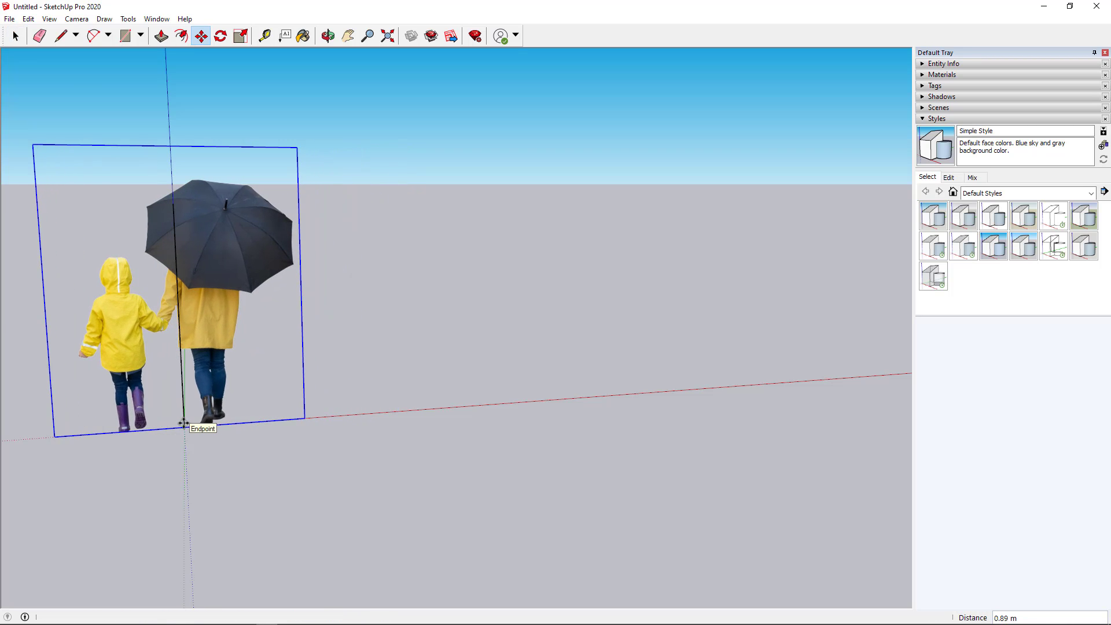
middle_click_drag(319, 406, 238, 402)
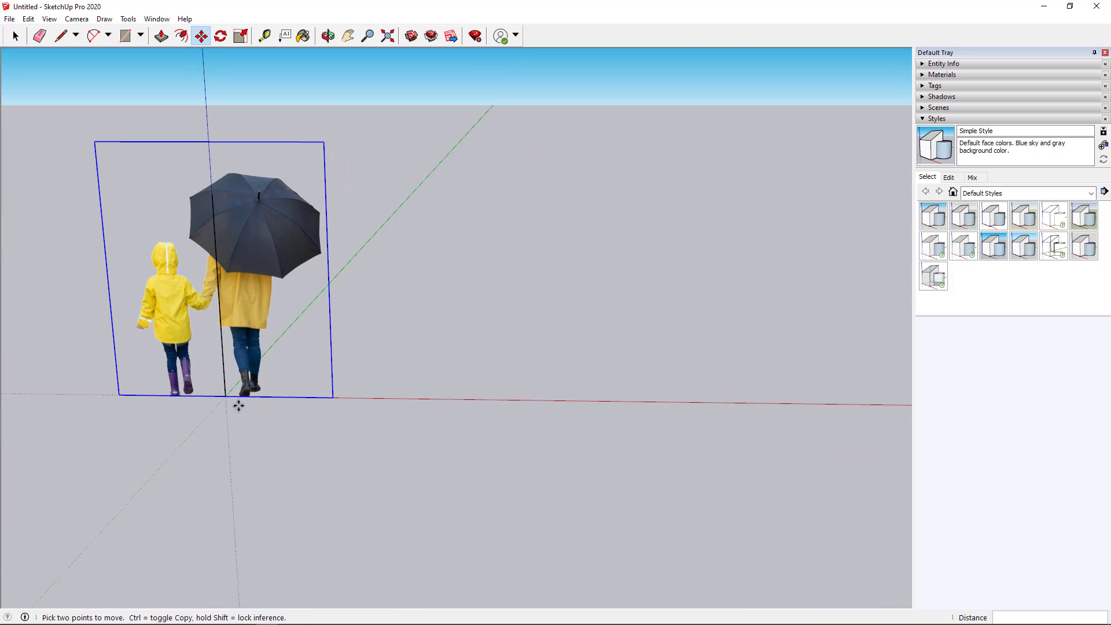
Export the model as a COLLADA file named Family_Yellow Raincoats into the Lumion Billboards > Families_Rain-in-Slickers folder
left_click(15, 37)
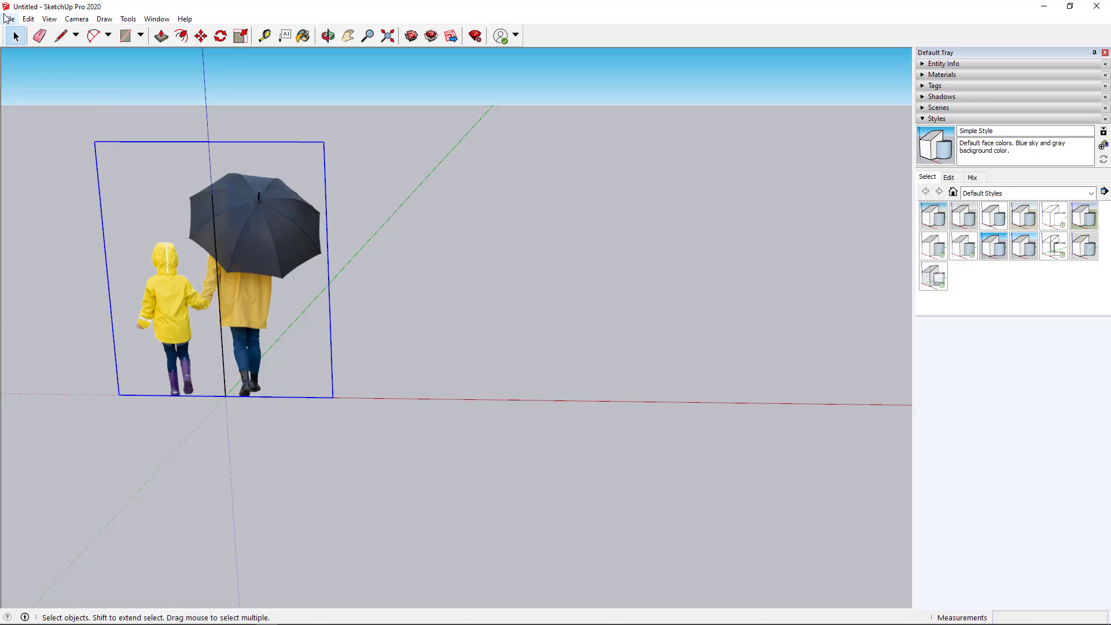
left_click(7, 19)
mouse_move(135, 212)
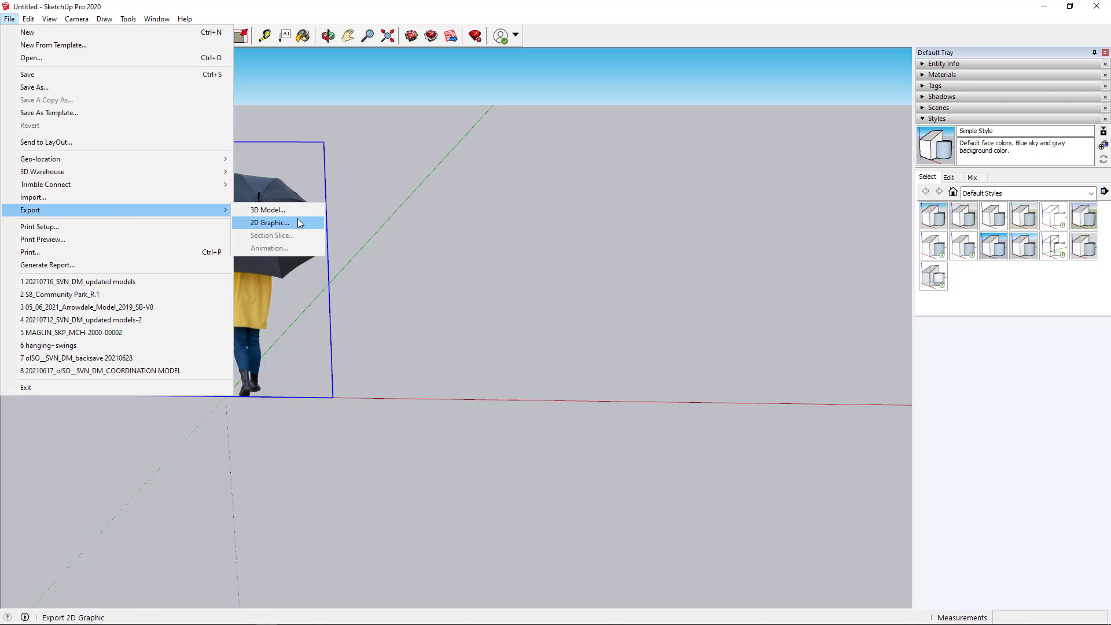
left_click(267, 209)
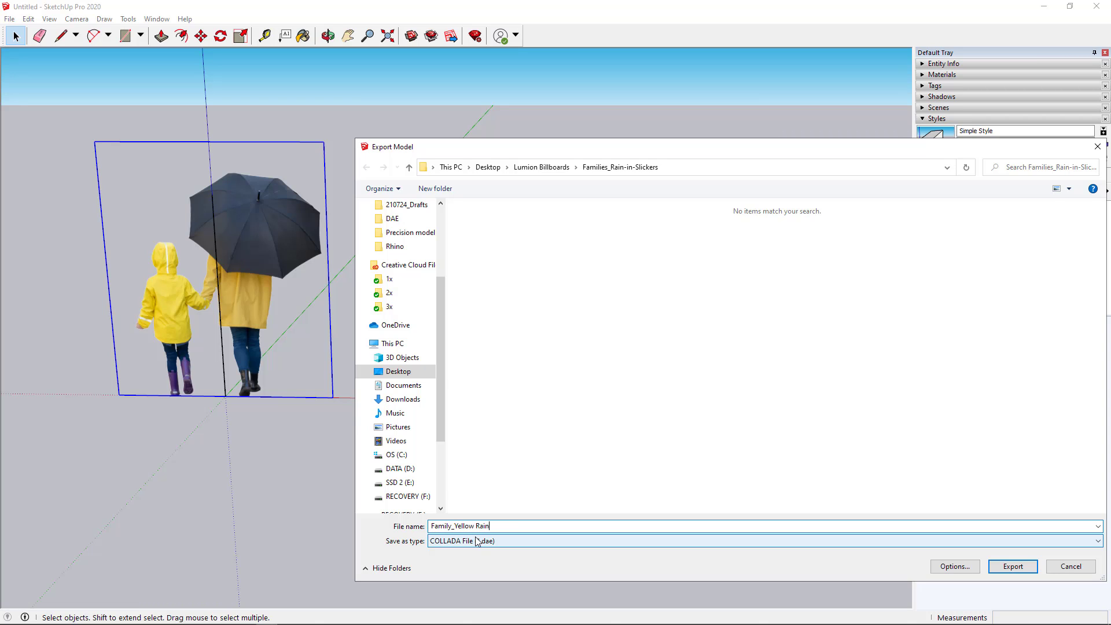
left_click(1012, 566)
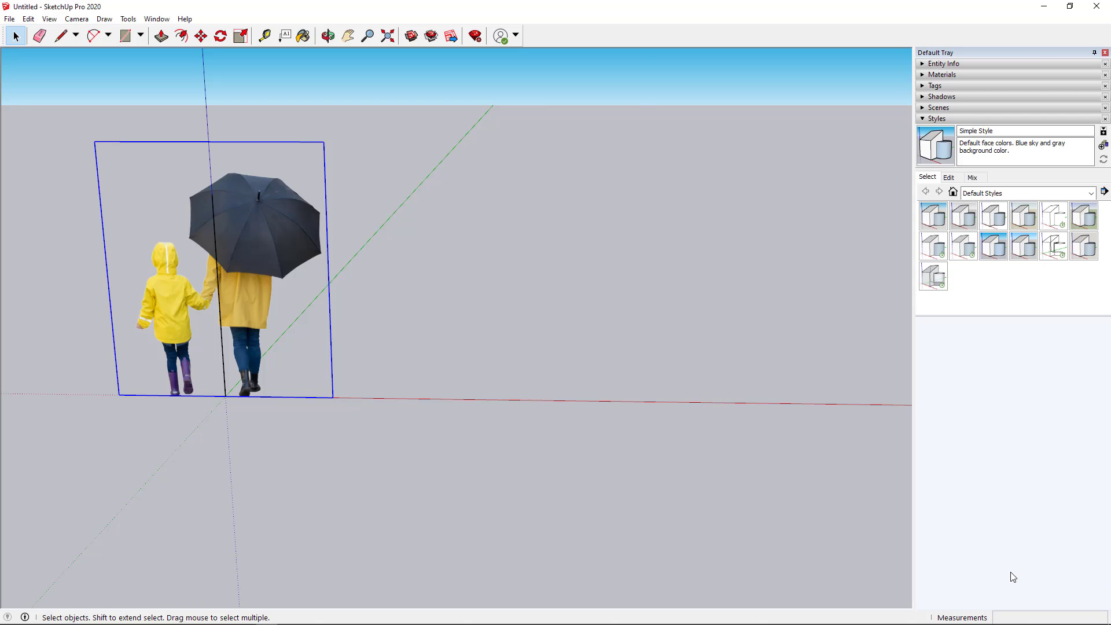
Switch to Lumion and load Family_Yellow Raincoats.dae from the desktop's Lumion Billboards > Families_Rain-in-Slickers folder as a new import
left_click(202, 617)
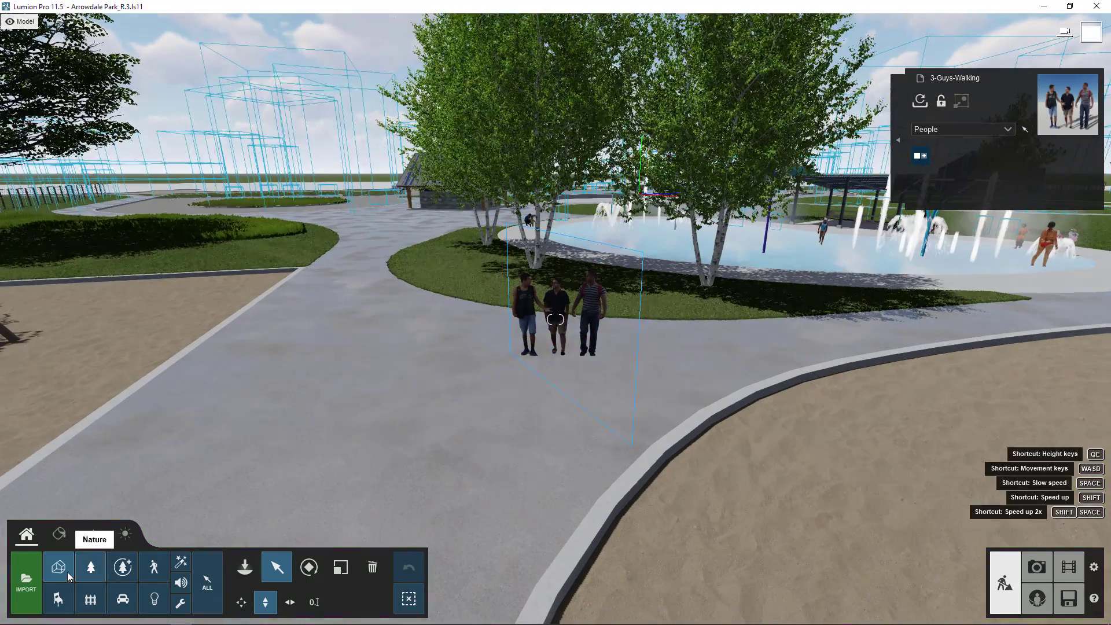
left_click(245, 567)
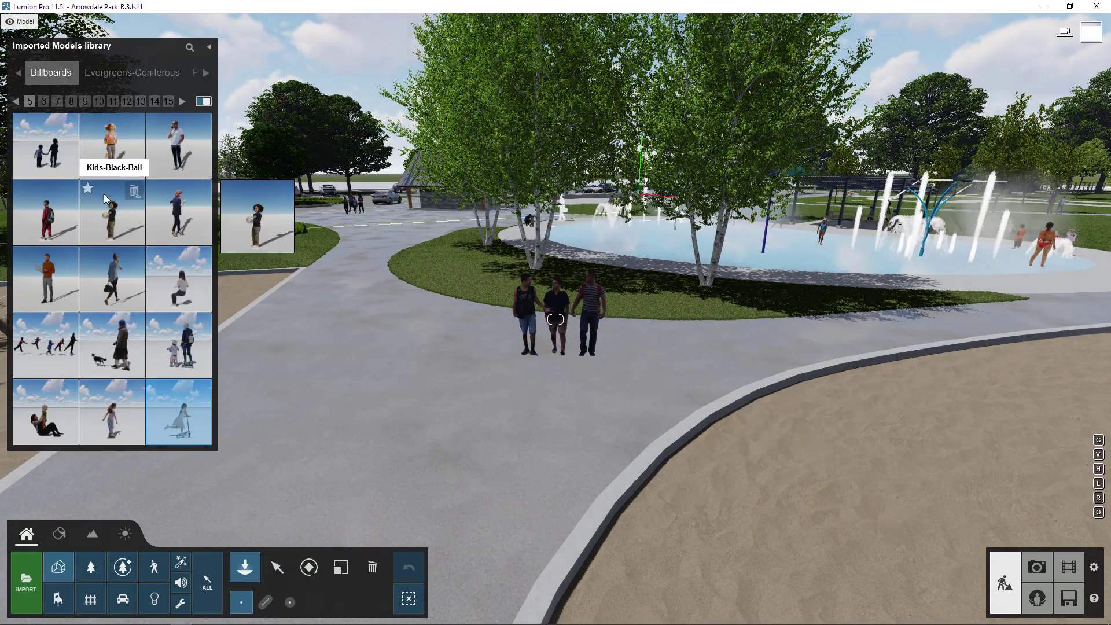
left_click(33, 586)
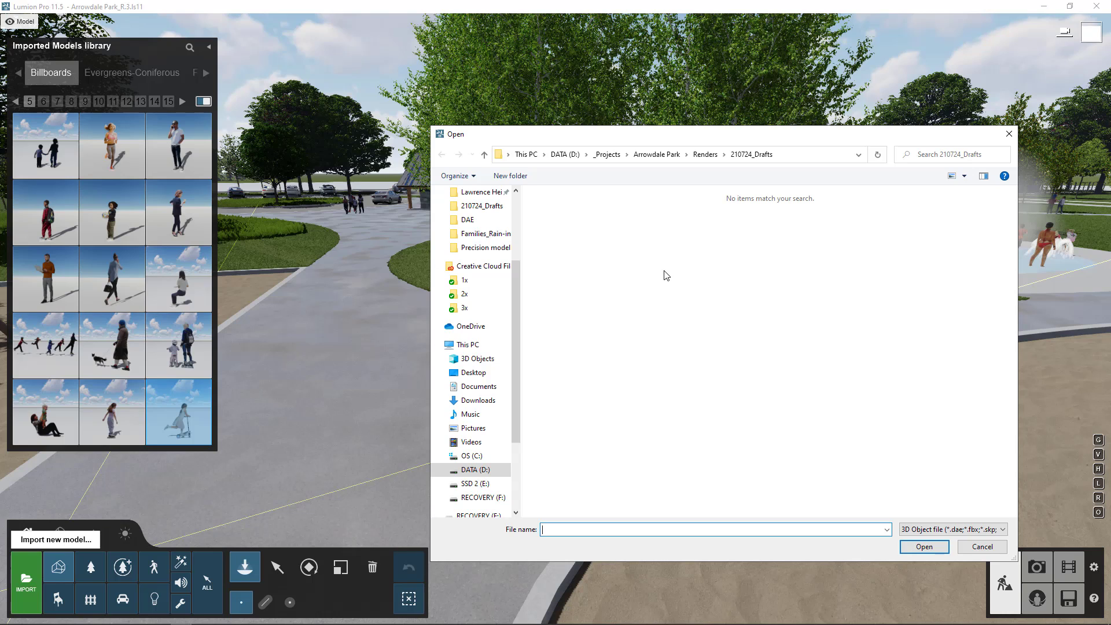
scroll(491, 290, "up", 4)
left_click(474, 214)
double_click(770, 225)
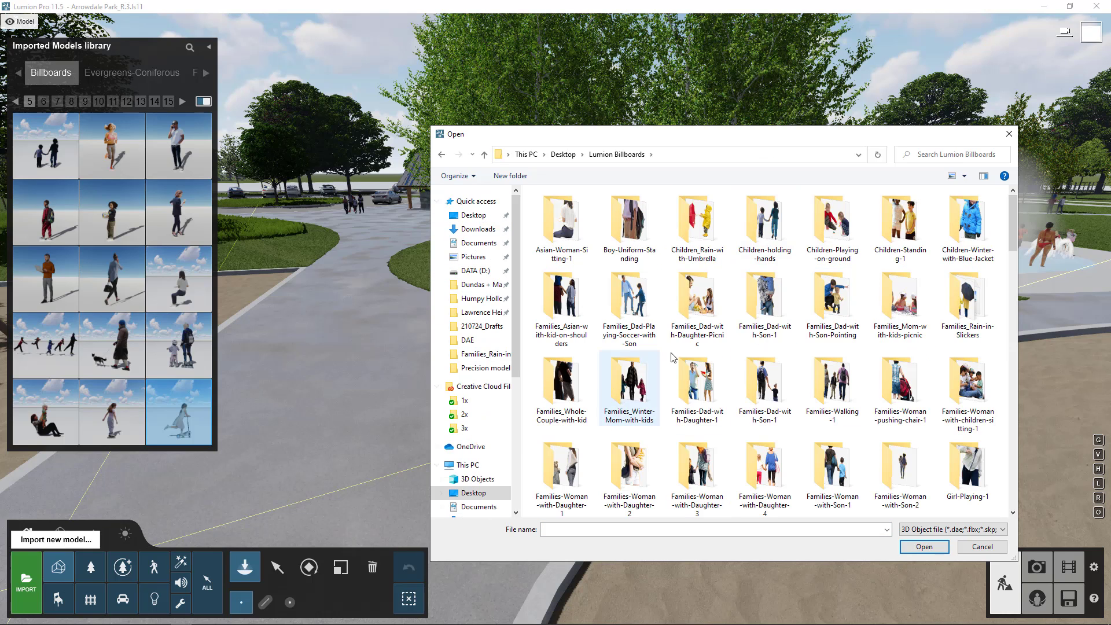
double_click(968, 298)
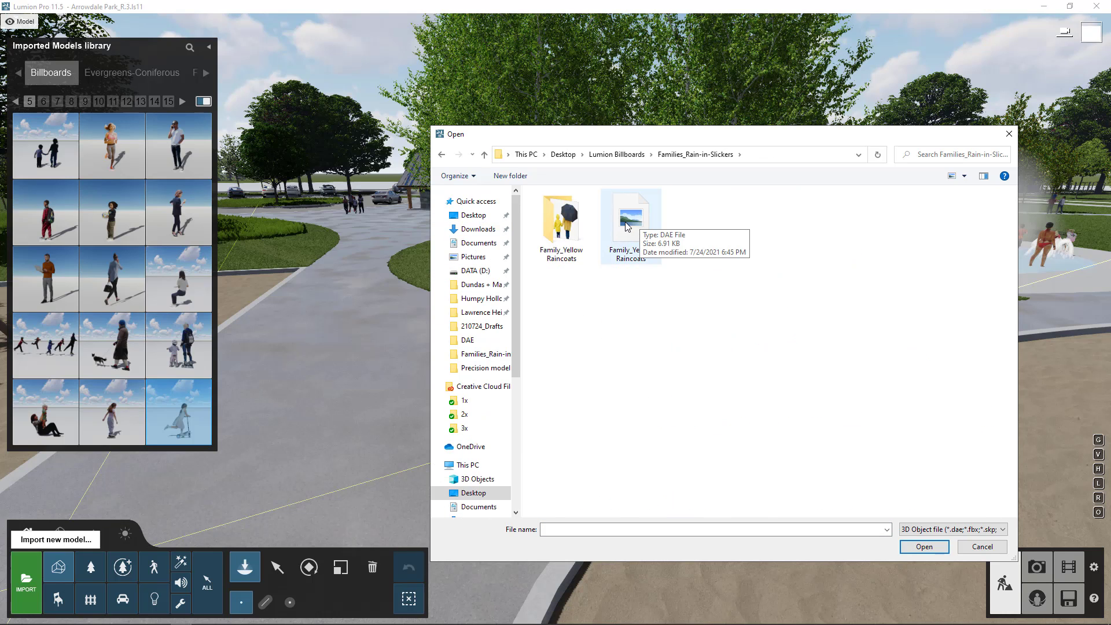
left_click(639, 215)
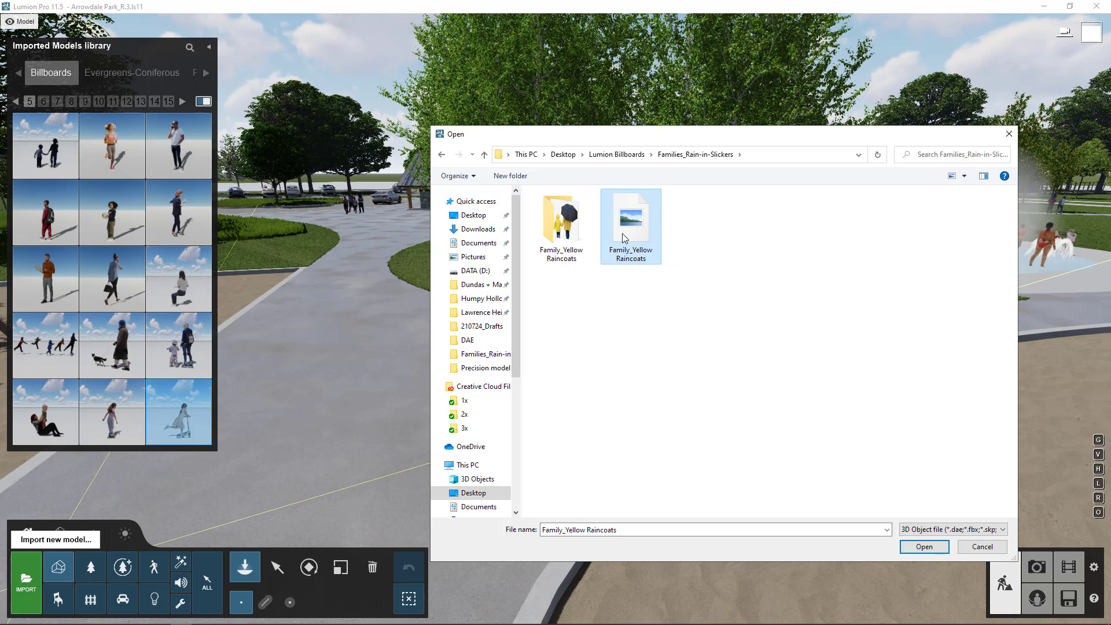
left_click(925, 549)
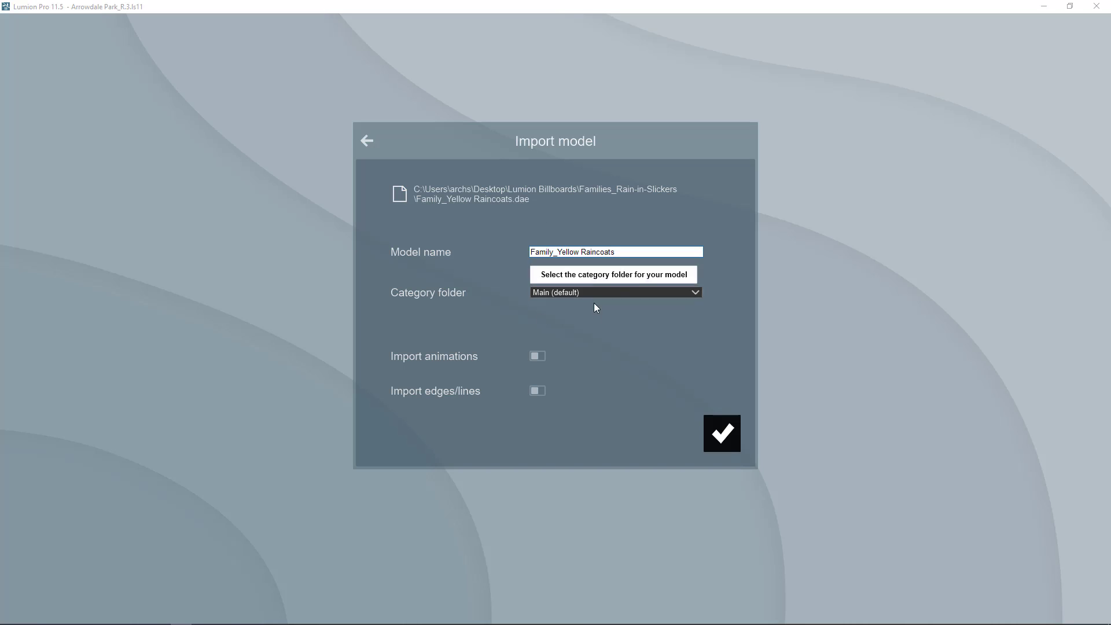
Import the model into the Billboards category and place it on the paved path near the three walking men
left_click(572, 293)
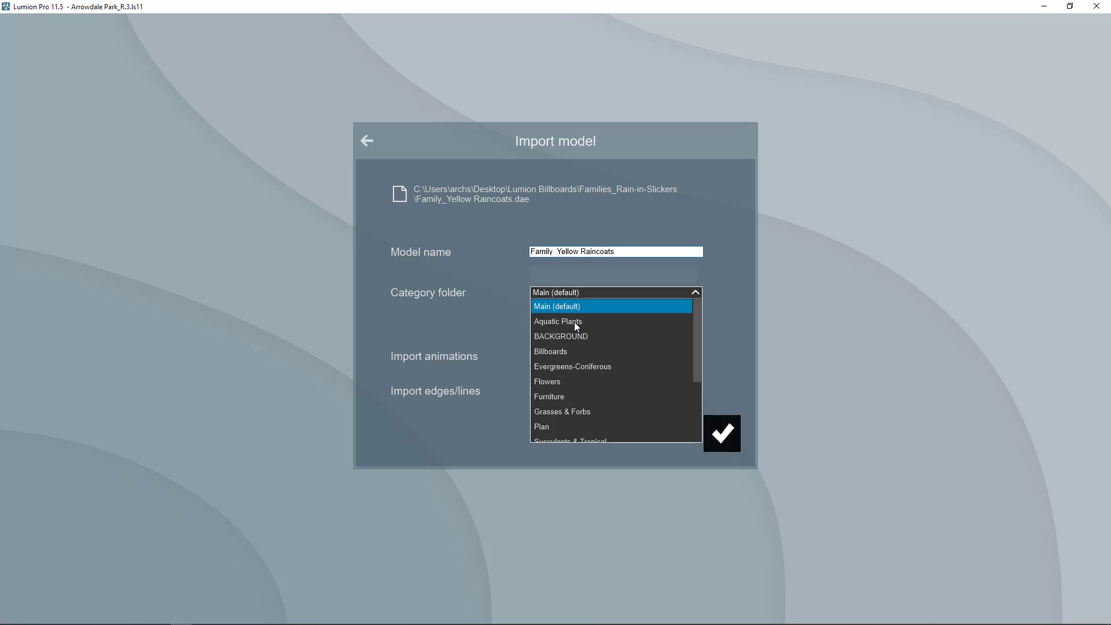
left_click(561, 352)
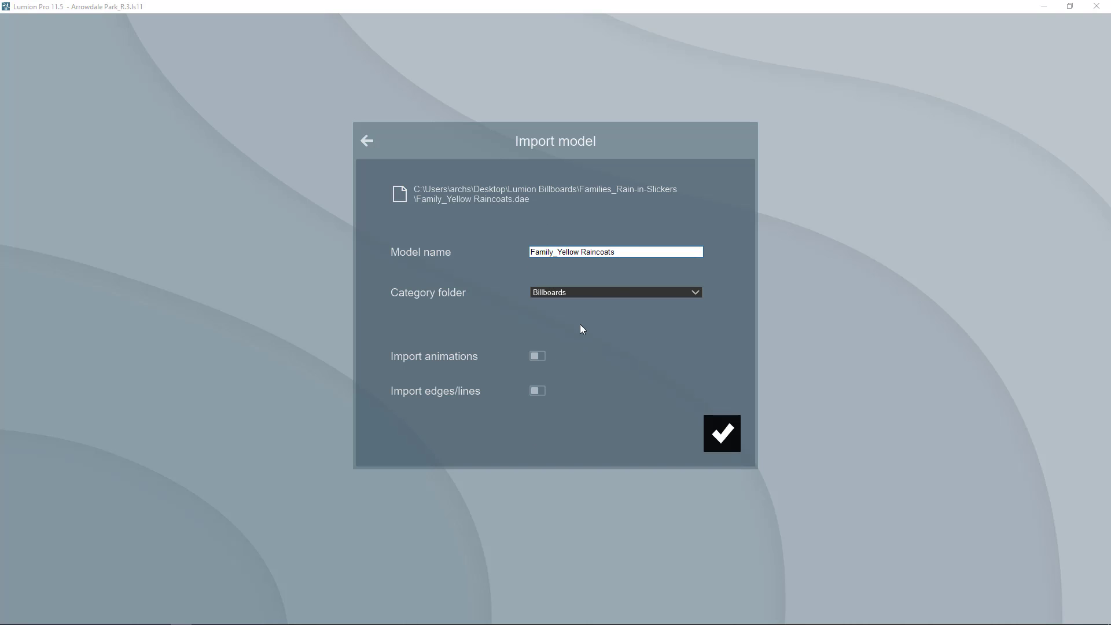
left_click(722, 439)
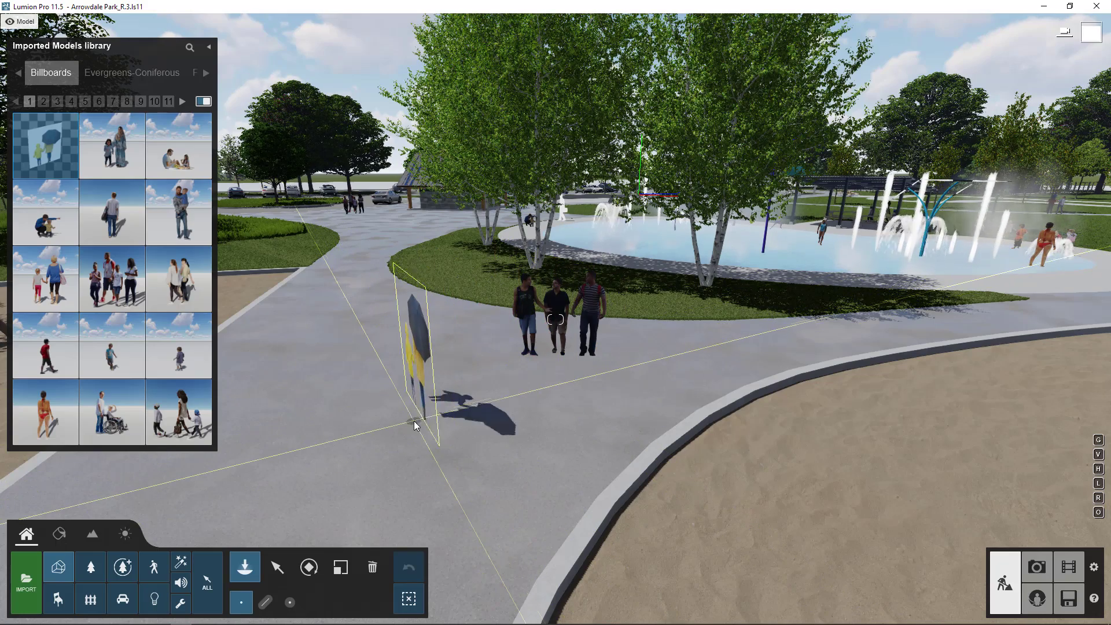
left_click(415, 421)
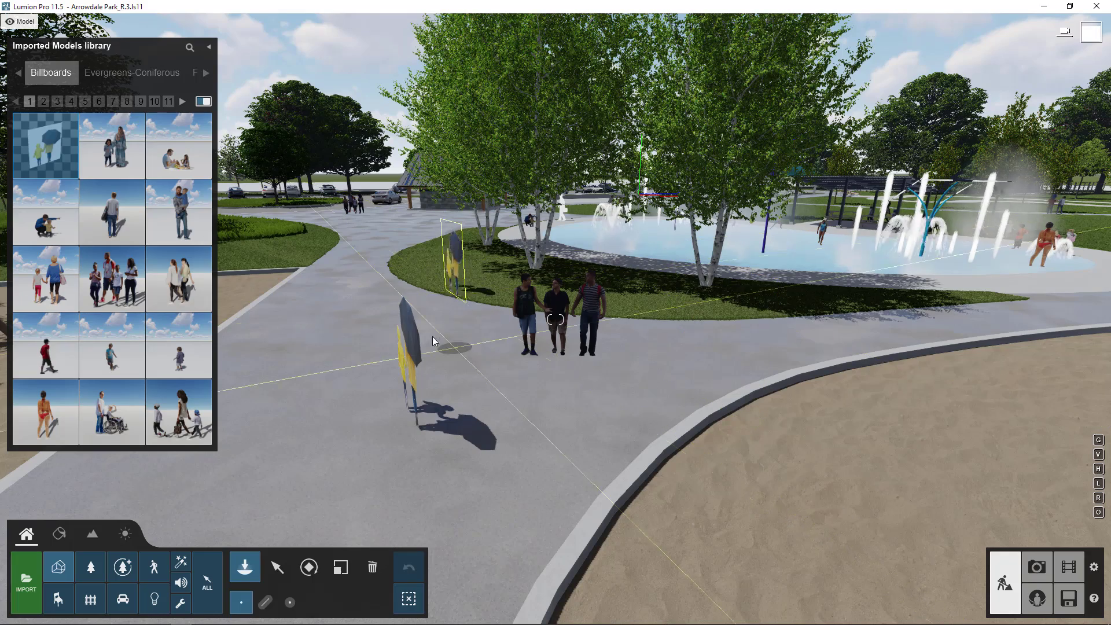
Apply the Billboard material to the Family_Yellow Raincoats model and save the material change
left_click(58, 536)
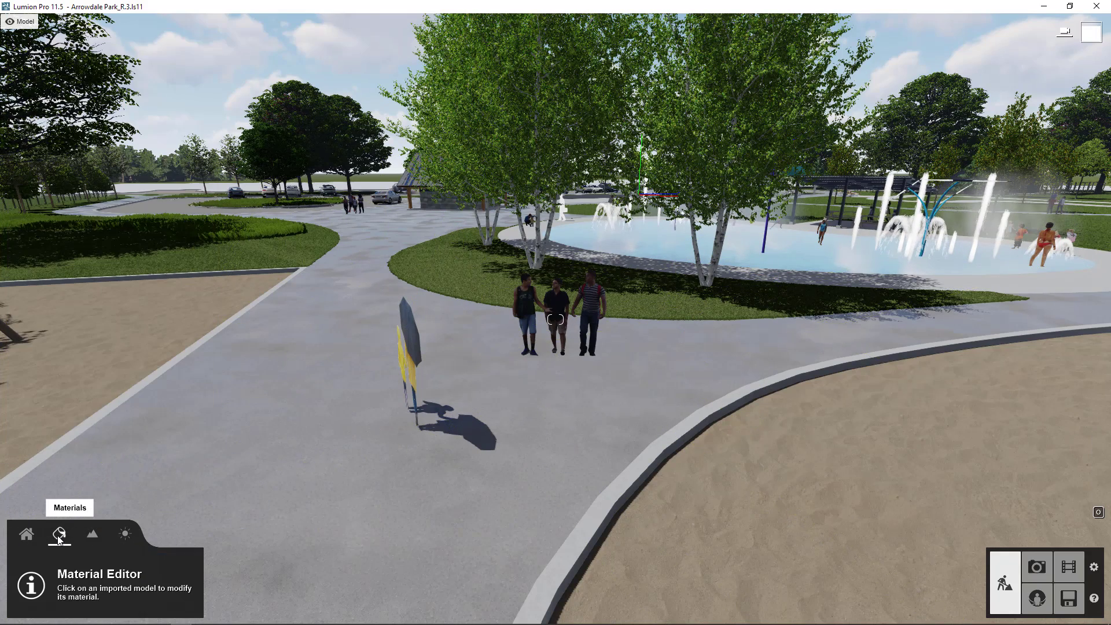
left_click(416, 363)
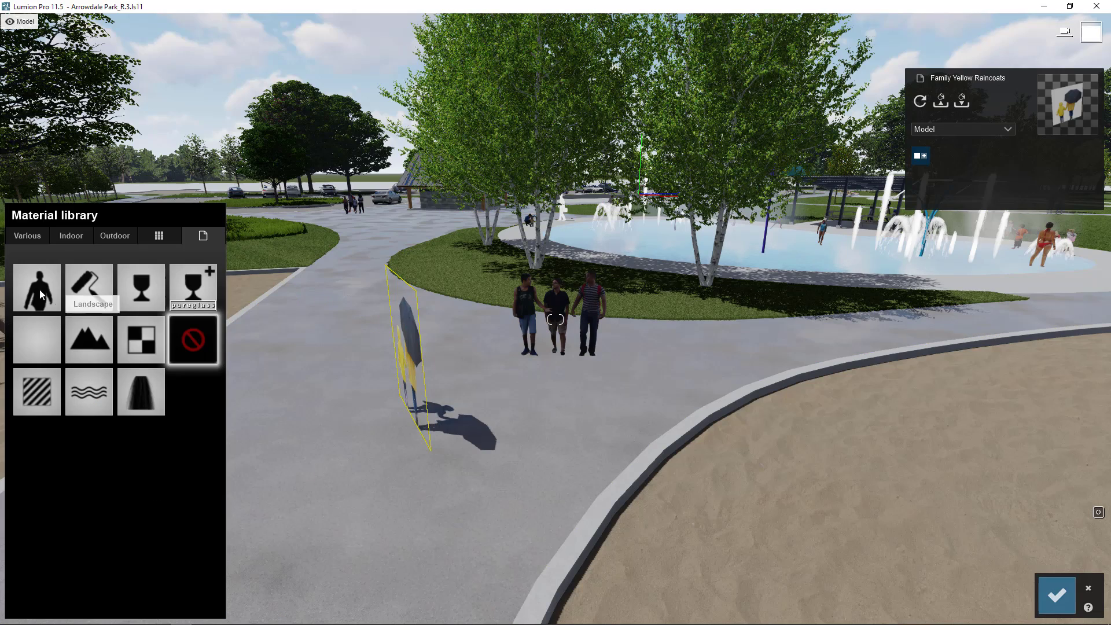
left_click(37, 283)
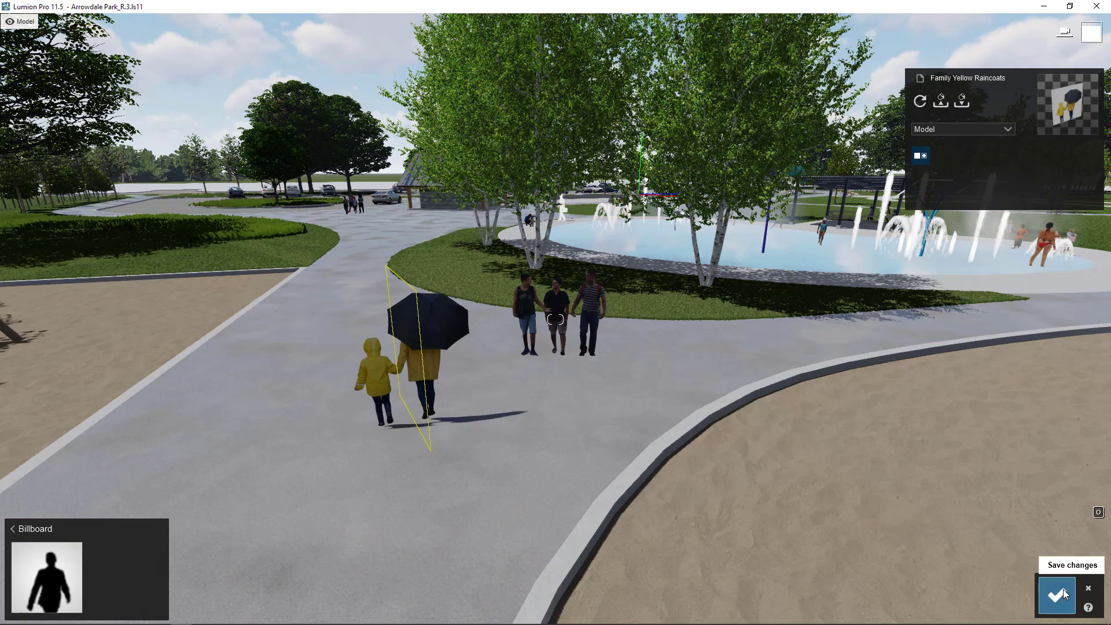
left_click(1064, 591)
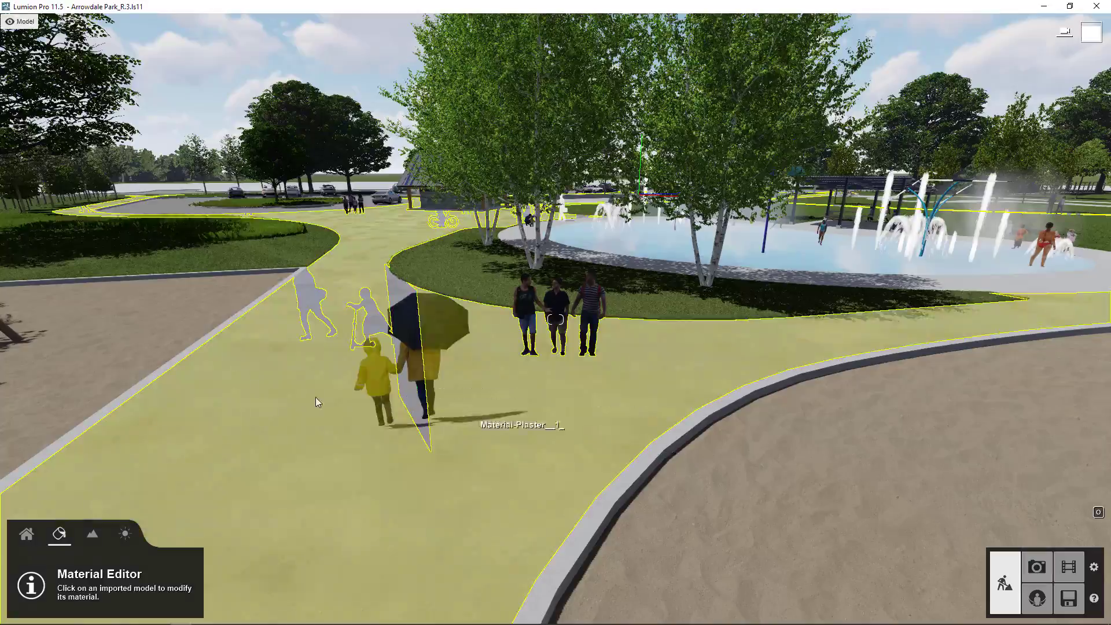
Examine the raincoat family billboard from several directions and distances, comparing its orientation and scale with the three walking men
middle_click_drag(423, 371, 456, 355)
right_click_drag(456, 353, 382, 422)
key("w")
right_click_drag(553, 502, 700, 492)
key("s")
right_click_drag(556, 320, 613, 322)
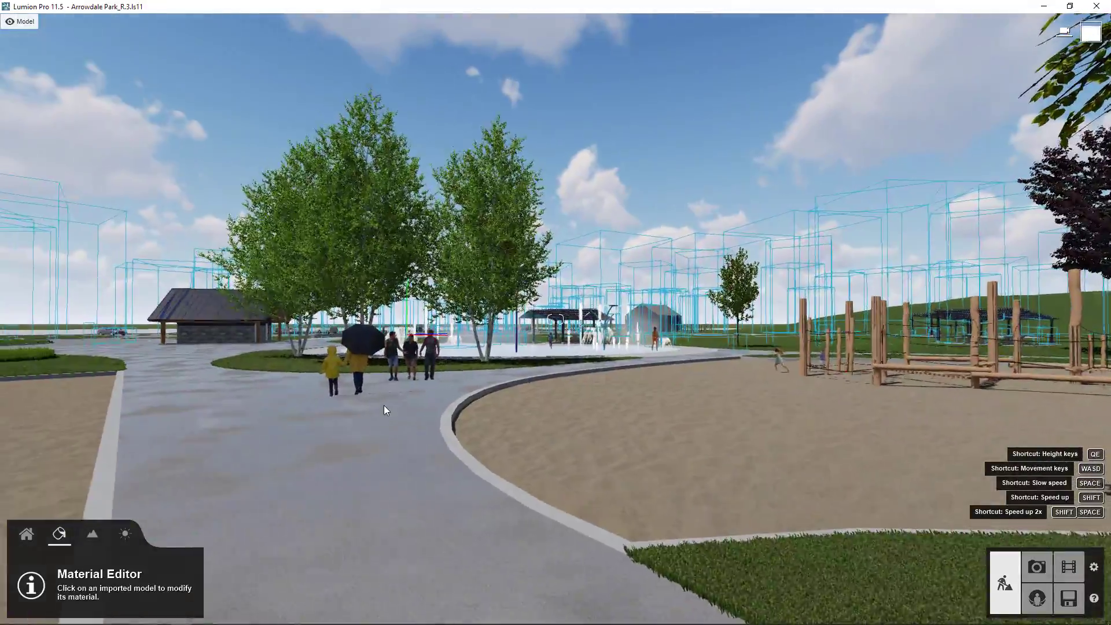
key("a")
key("a")
right_click_drag(376, 313, 486, 318)
right_click_drag(69, 350, 168, 353)
key("a")
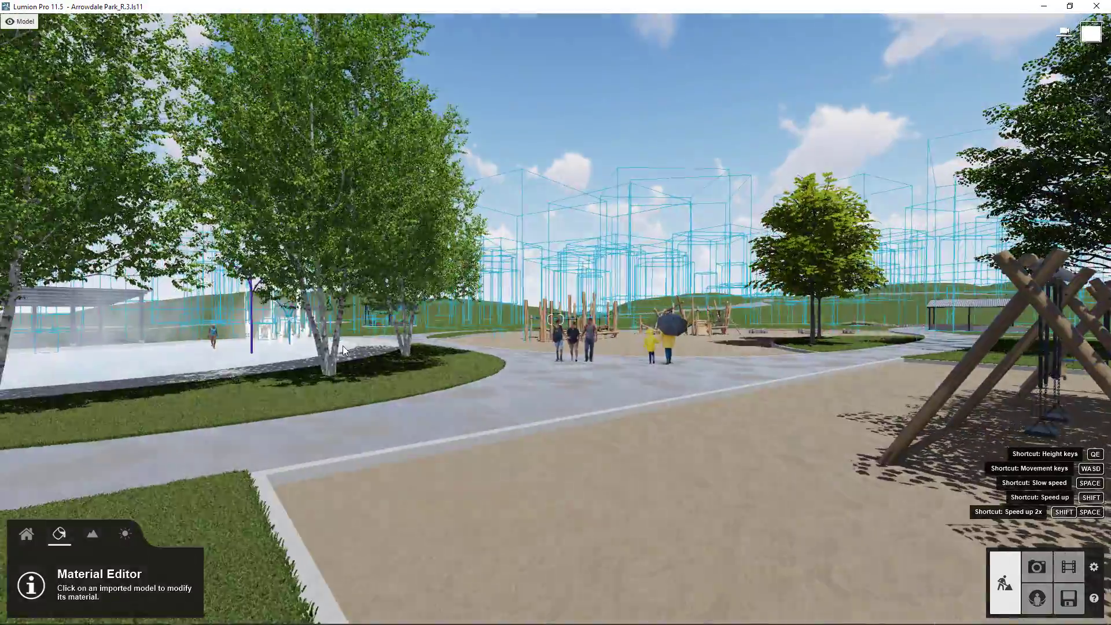
right_click_drag(466, 321, 556, 320)
key("w")
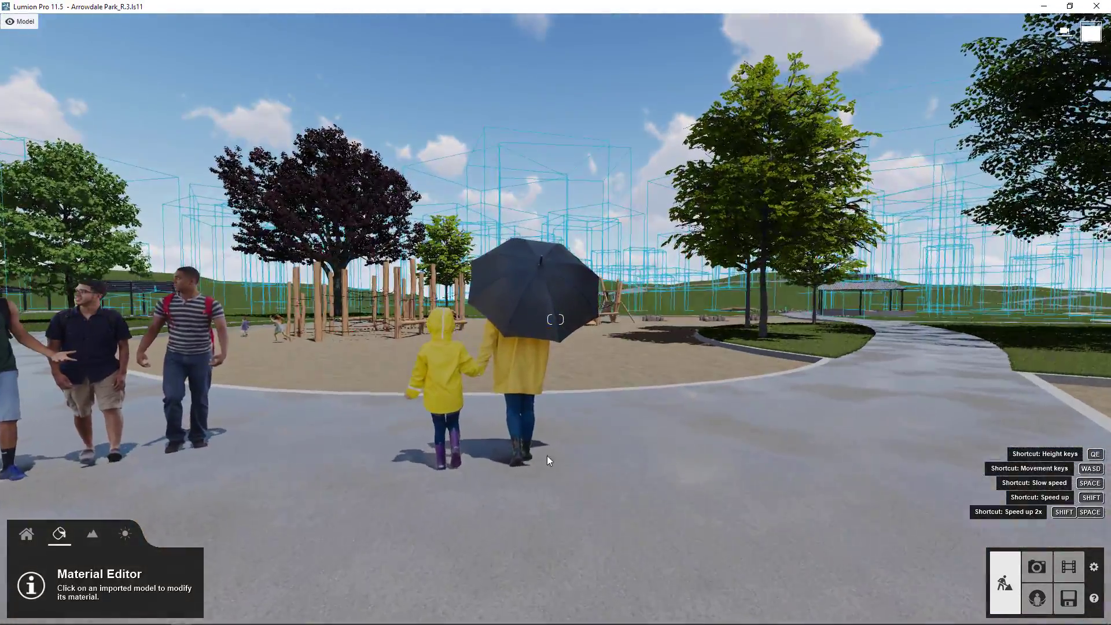
key("s")
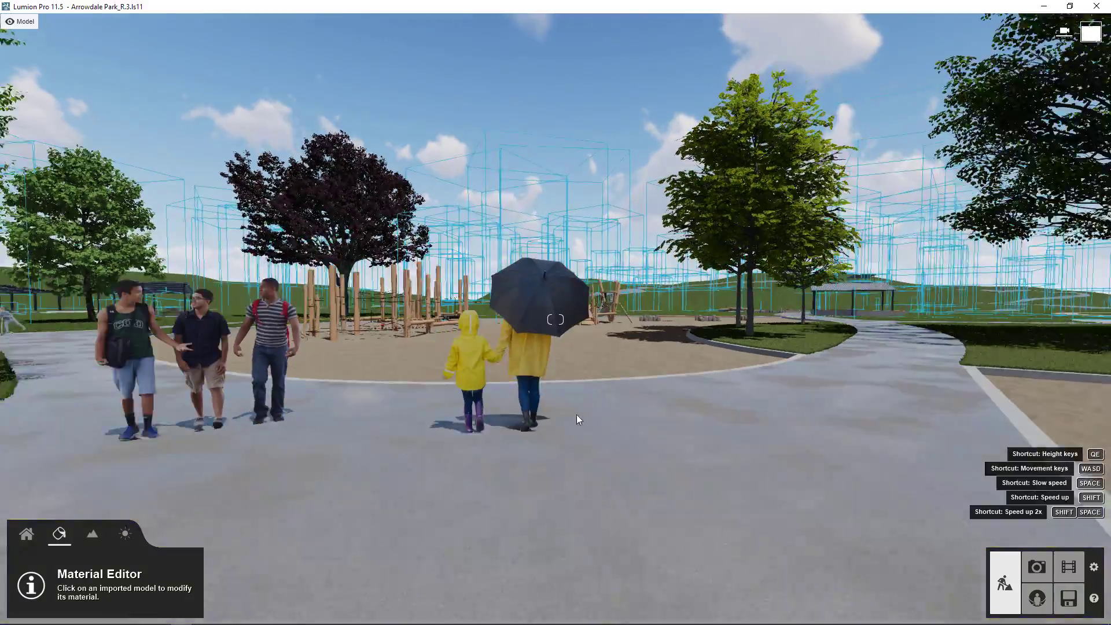
mouse_move(660, 362)
right_mouse_down()
mouse_move(645, 383)
mouse_move(664, 367)
right_mouse_up()
key("q")
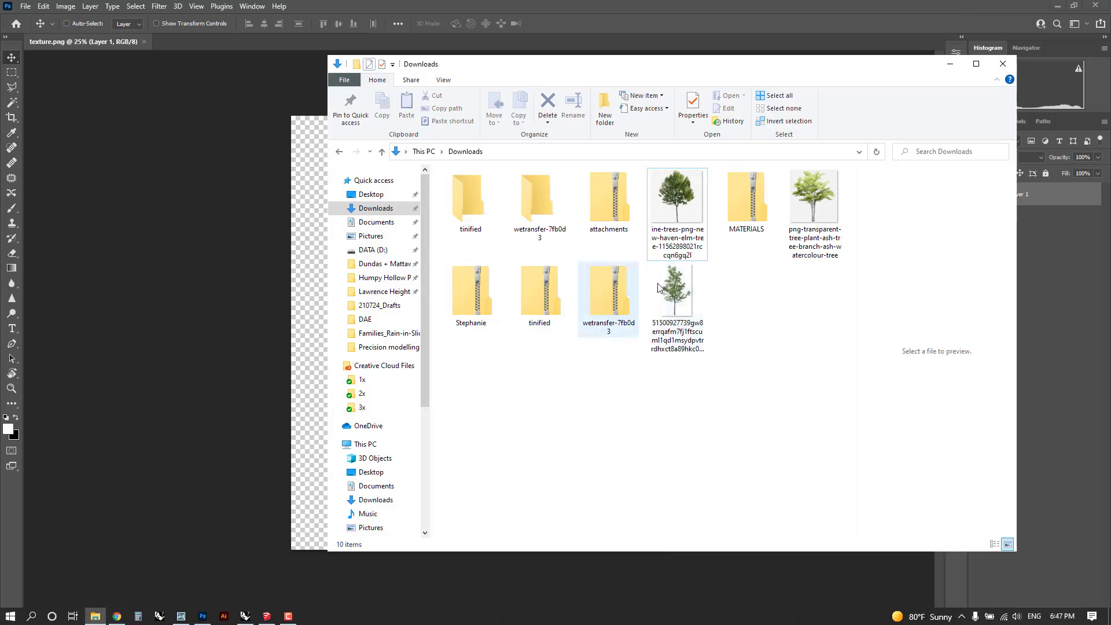
Open the slender tree PNG from Downloads in Photoshop, then shift the tree to the canvas's lower edge and save the file
left_click_drag(671, 290, 389, 44)
left_click_drag(465, 488, 468, 495)
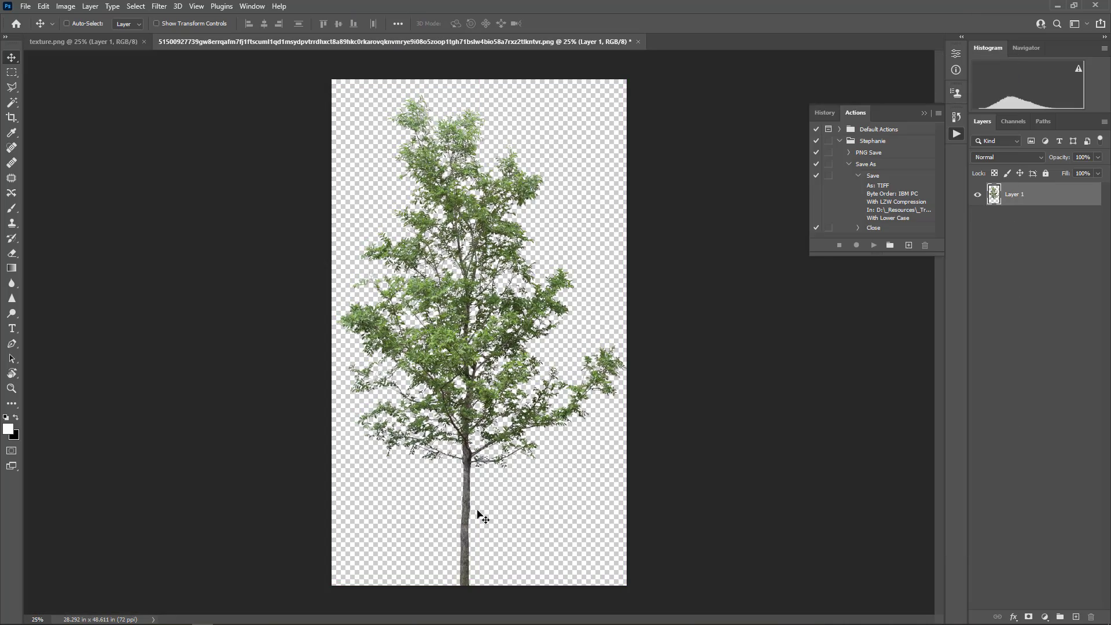
left_click(26, 6)
left_click(35, 116)
Return to SketchUp and reload the umbrella image with the tree PNG from the Downloads folder
left_click(268, 617)
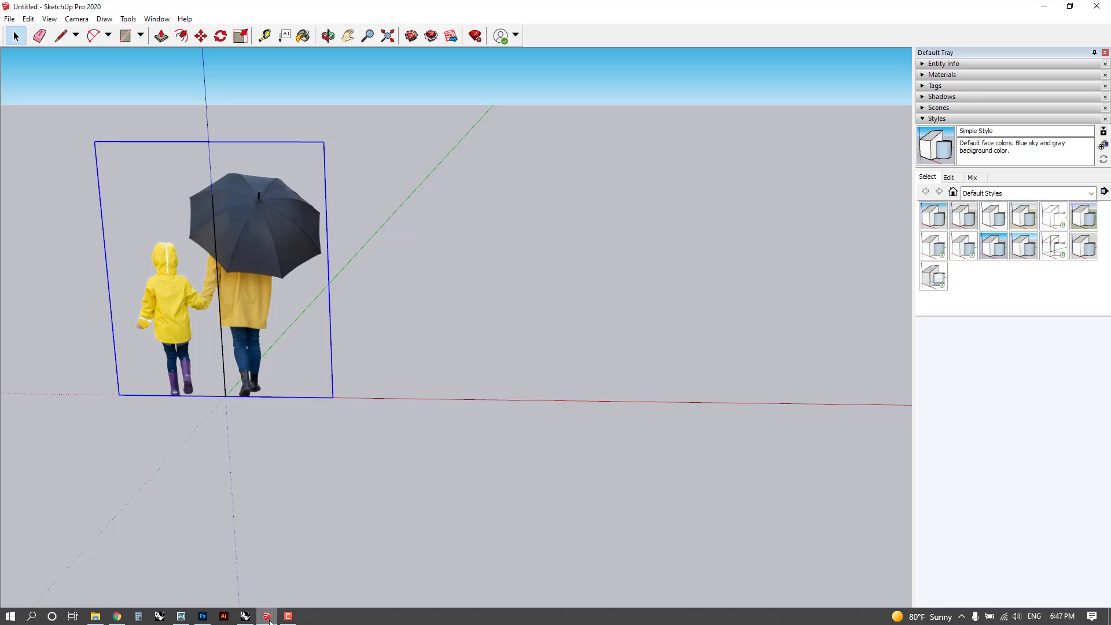
middle_click_drag(512, 302, 455, 303)
right_click(312, 226)
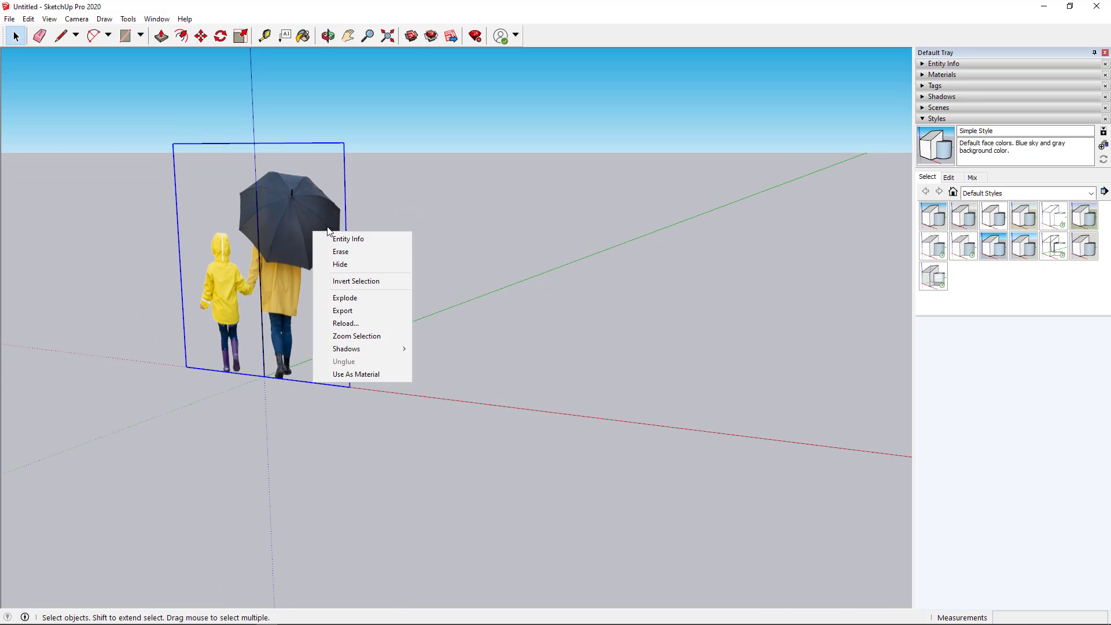
left_click(343, 323)
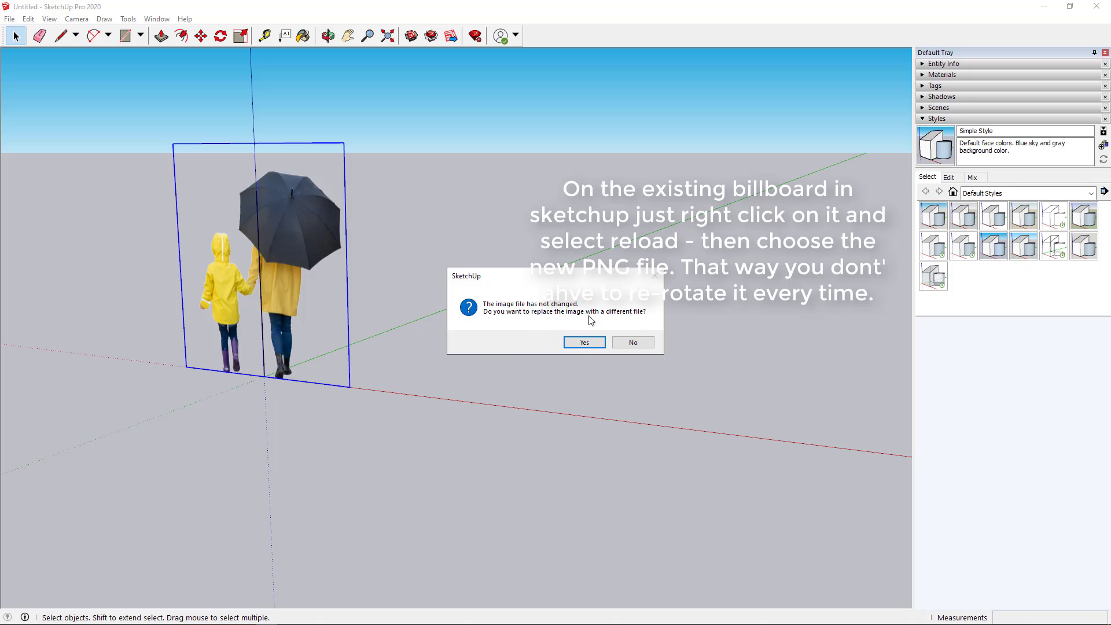
left_click(584, 343)
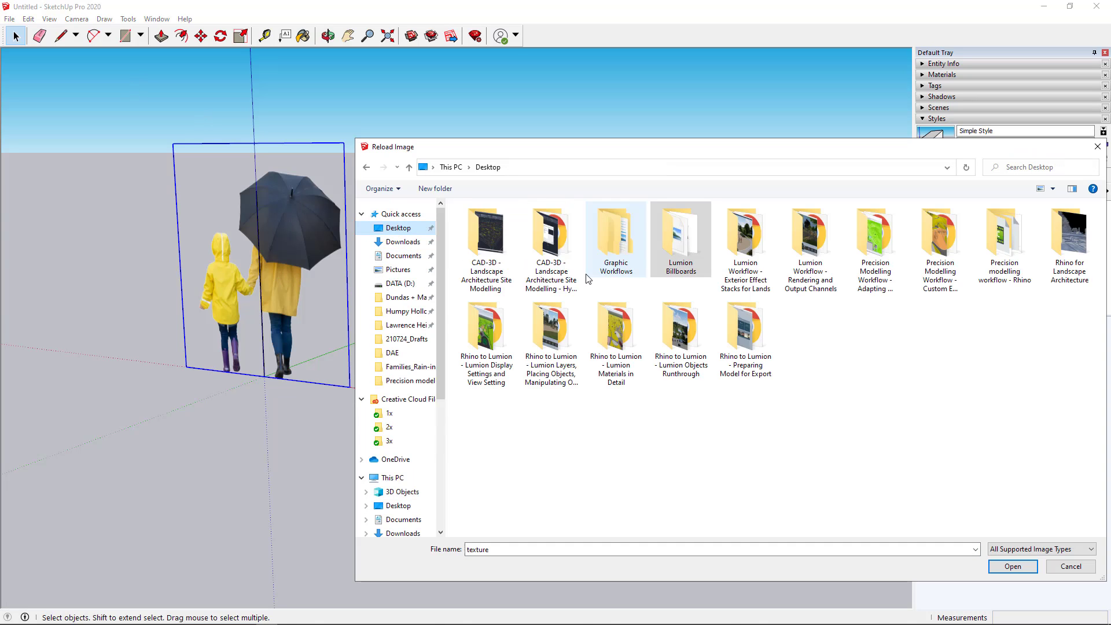
left_click(403, 242)
left_click(492, 245)
left_click(1014, 566)
Move the tree image along its base so that the bottom of the trunk sits on the origin
key("m")
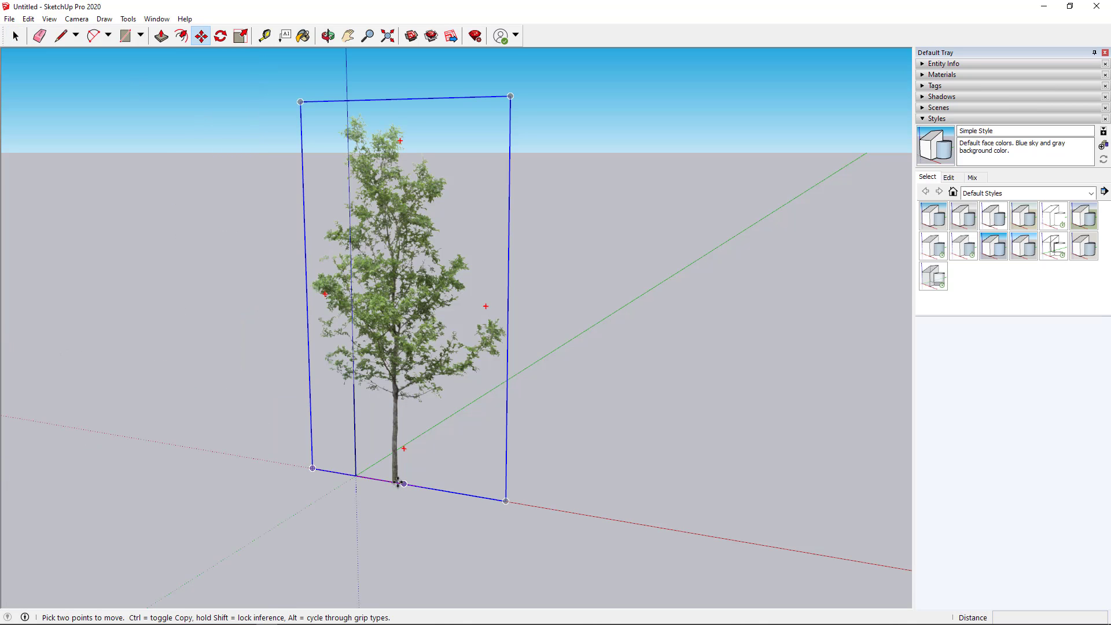
scroll(386, 489, "up", 4)
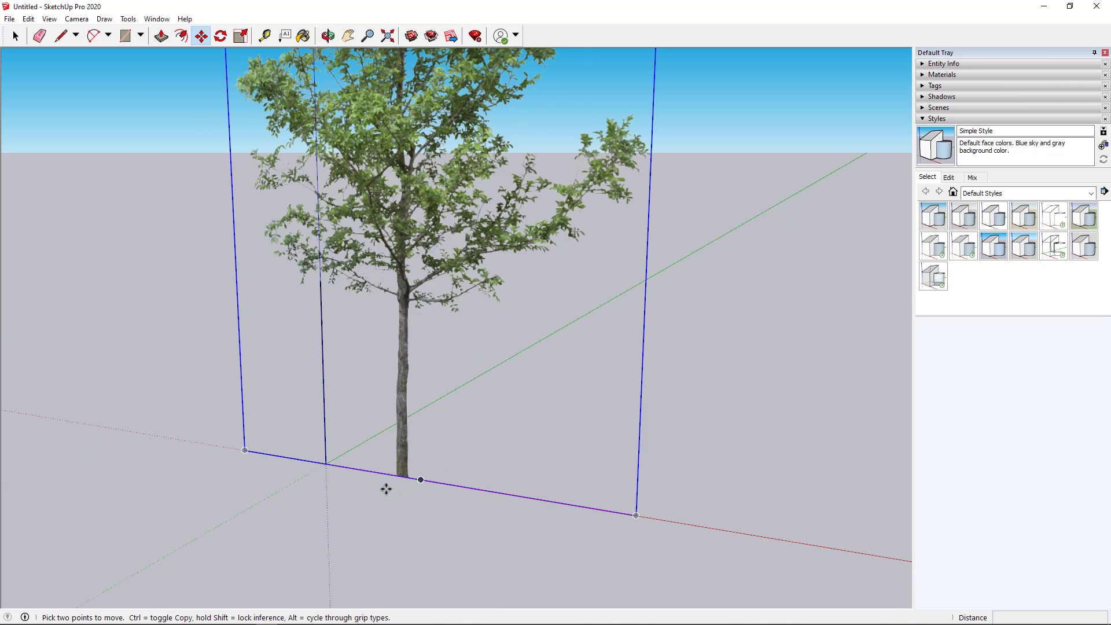
scroll(387, 489, "up", 2)
scroll(412, 467, "down", 6)
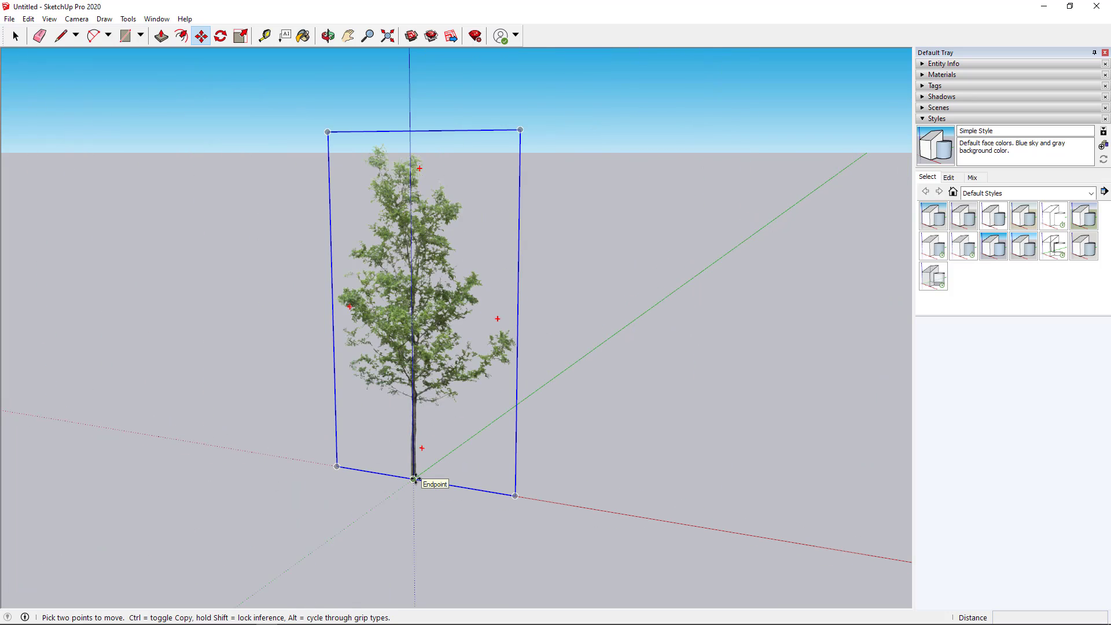
Export the tree model as the COLLADA file Test Tree into the Lumion Billboards folder
left_click(9, 19)
left_click(137, 209)
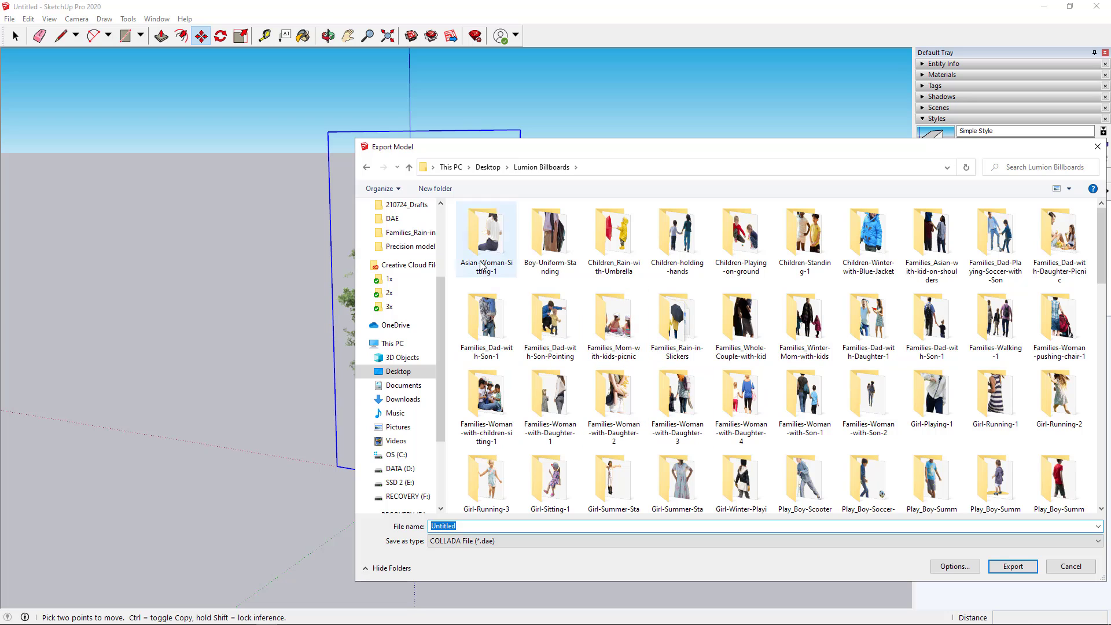
left_click_drag(614, 153, 501, 110)
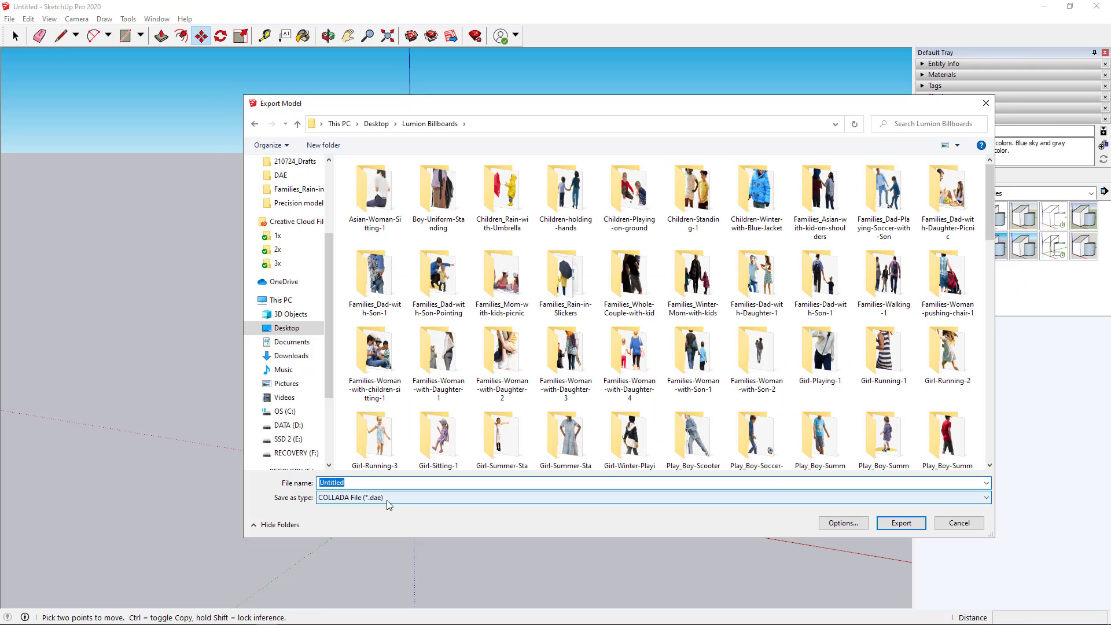
type("Test Tree")
left_click(887, 523)
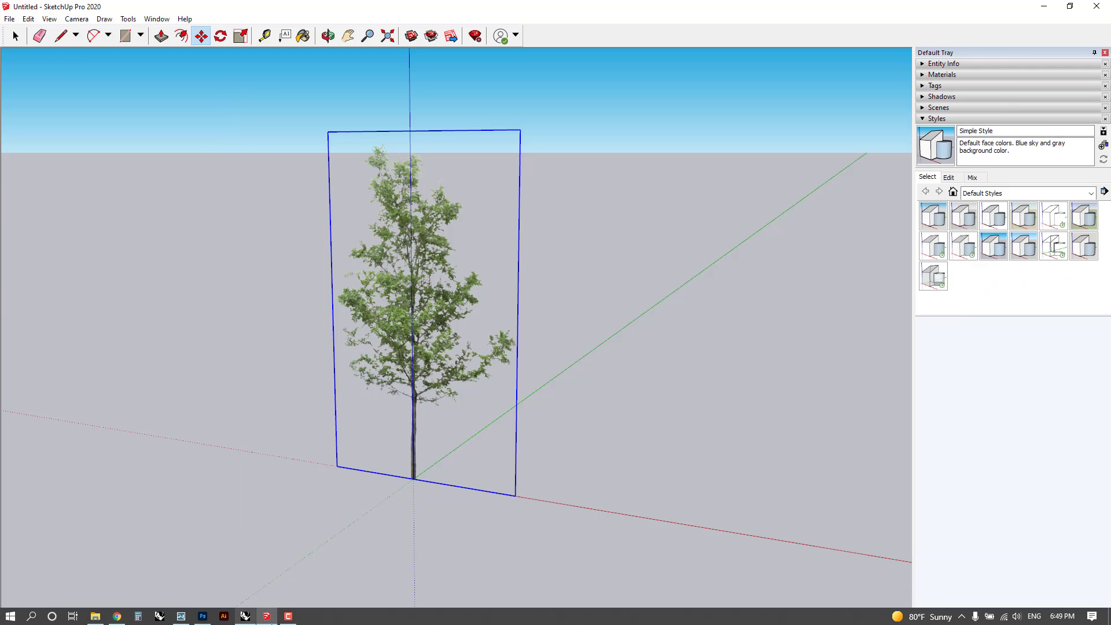
Switch to Lumion and load Test Tree.dae from the Lumion Billboards folder as a new imported model
left_click(173, 616)
left_click(33, 532)
left_click(24, 568)
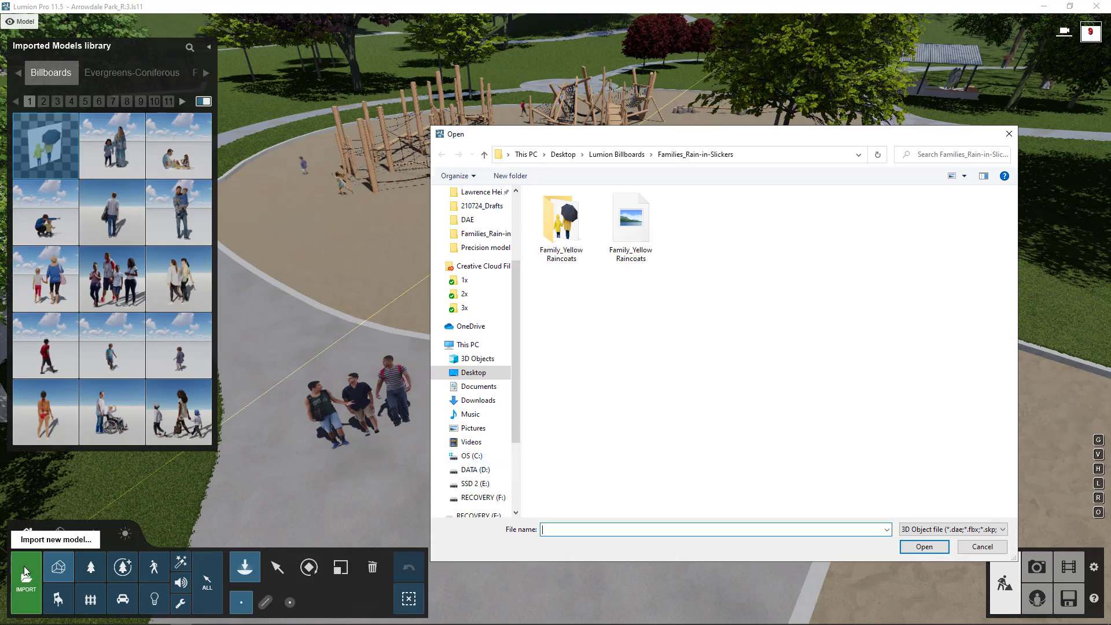
scroll(472, 243, "up", 3)
left_click(617, 154)
scroll(660, 373, "down", 4, "ctrl")
scroll(660, 372, "down", 20)
left_click(558, 342)
left_click(927, 551)
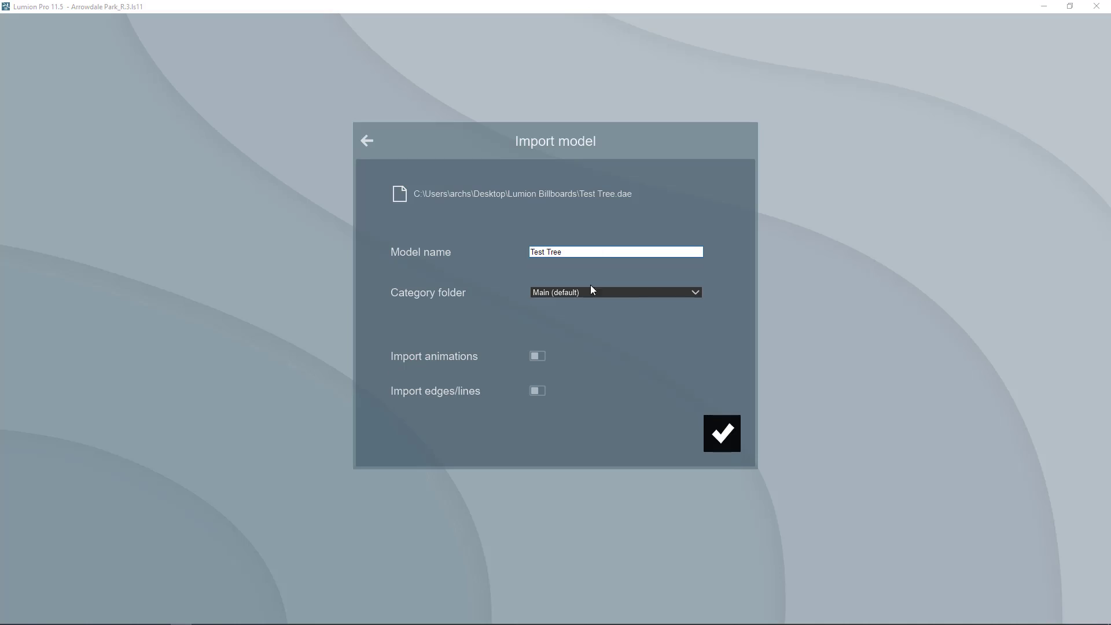
Import Test Tree into a new category folder named Plant Billboards and place it on the paved path near the raincoat family
left_click(590, 291)
scroll(620, 364, "down", 5)
scroll(579, 382, "up", 2)
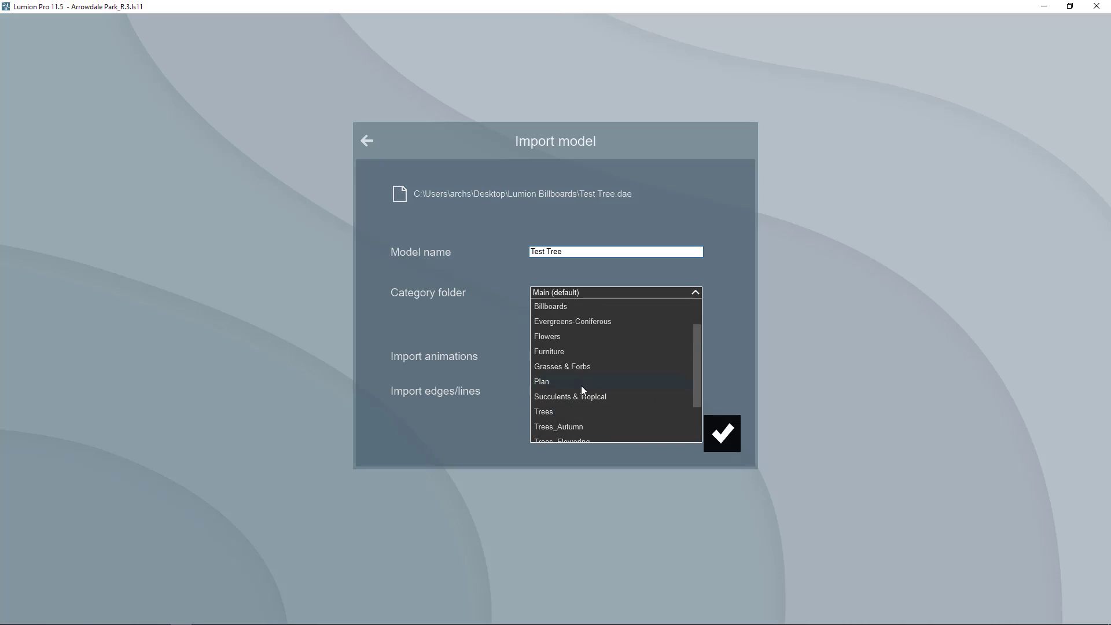
scroll(581, 385, "down", 2)
left_click(614, 426)
type("Plant Billboards")
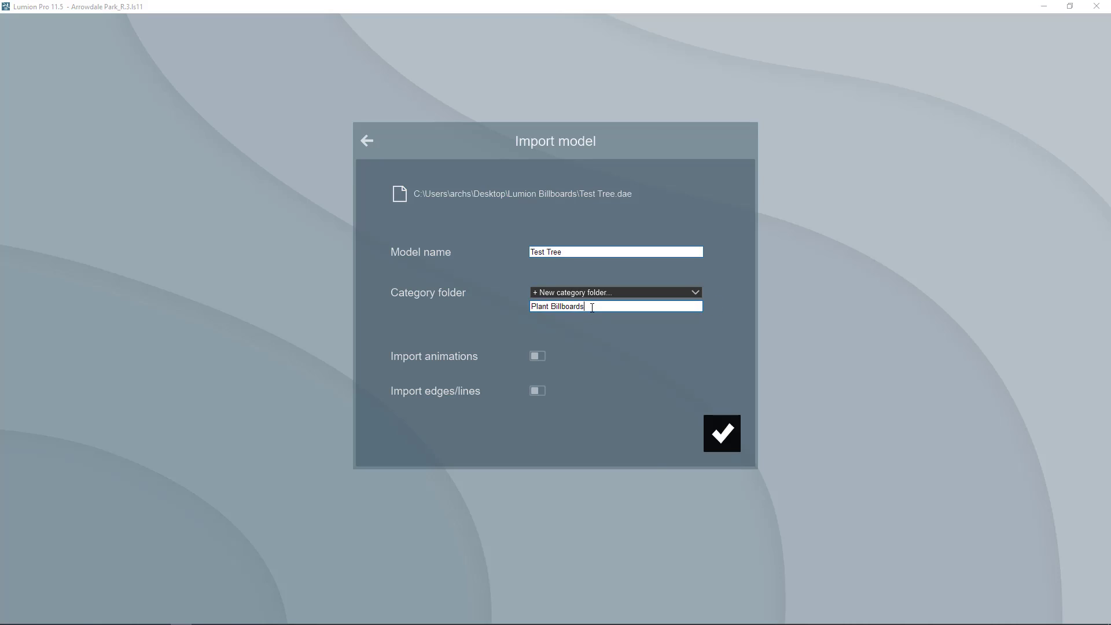
left_click(723, 441)
left_click(742, 373)
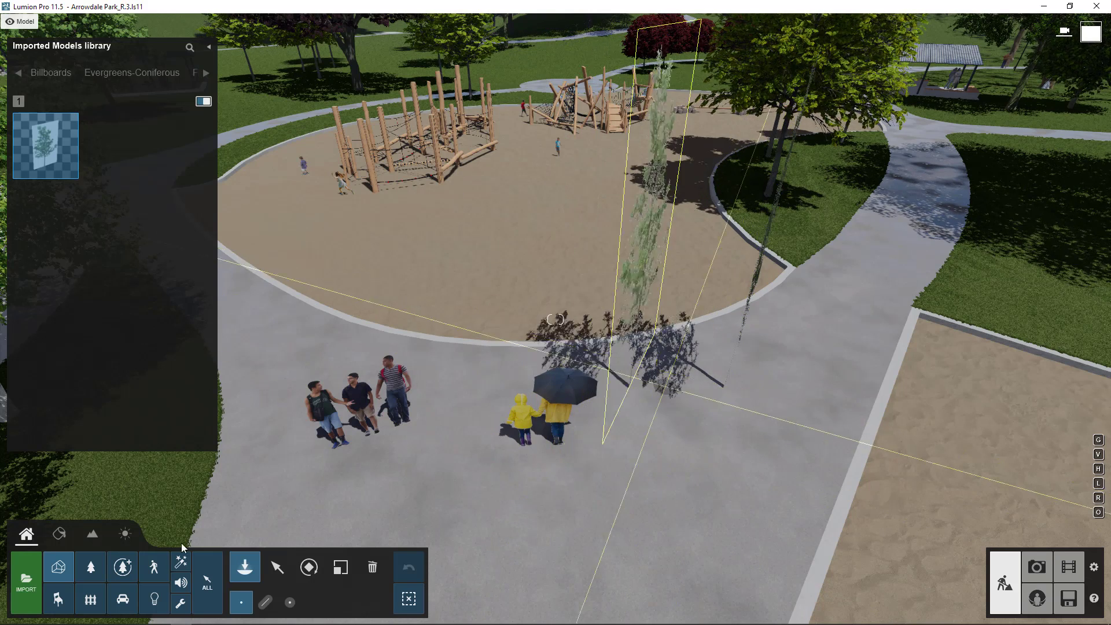
Apply the Billboard material to the Test Tree model and save the material change
left_click(59, 534)
key("d")
right_click_drag(317, 396, 413, 284)
left_click(413, 284)
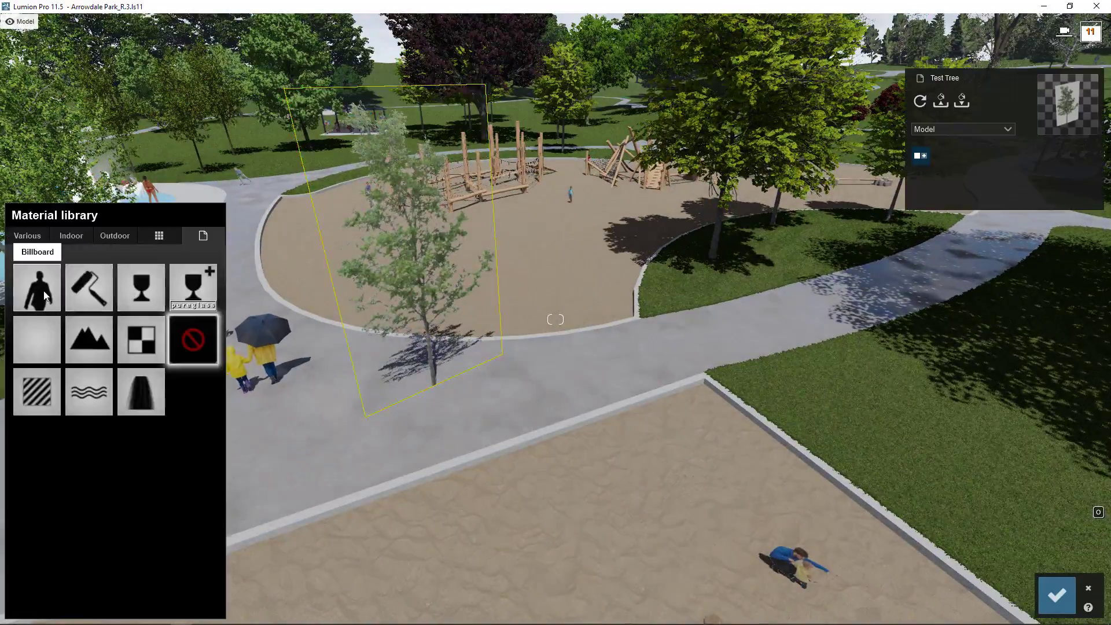
left_click(40, 288)
key("a")
right_click_drag(570, 378, 536, 348)
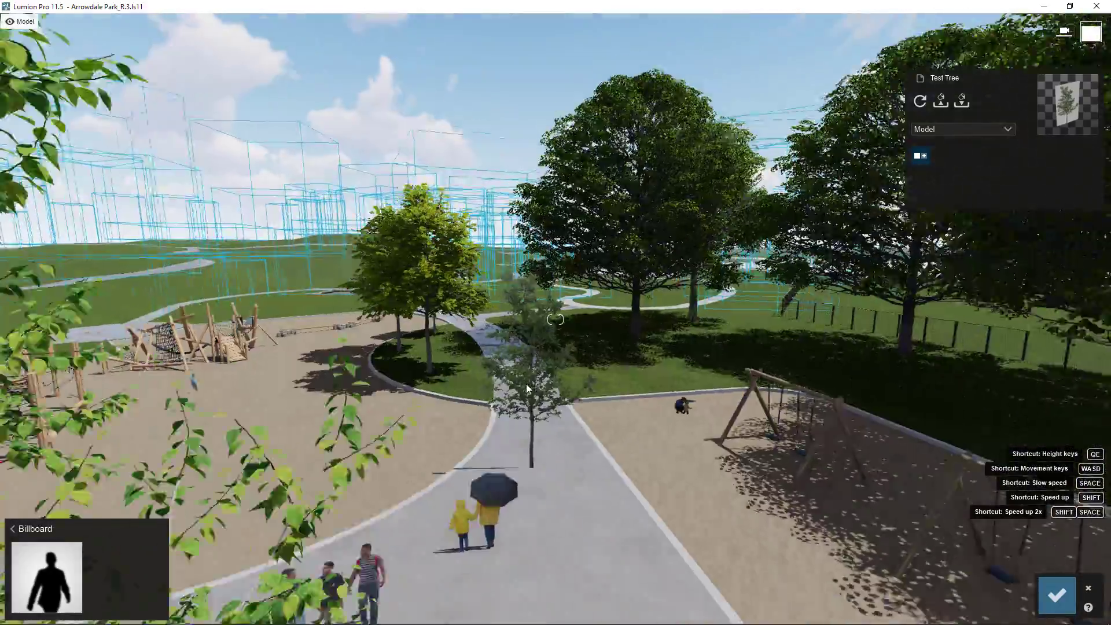
key("w")
left_click(1058, 595)
Scale up the placed Test Tree billboard and examine it up close and against the surrounding trees
left_click(26, 535)
left_click(340, 567)
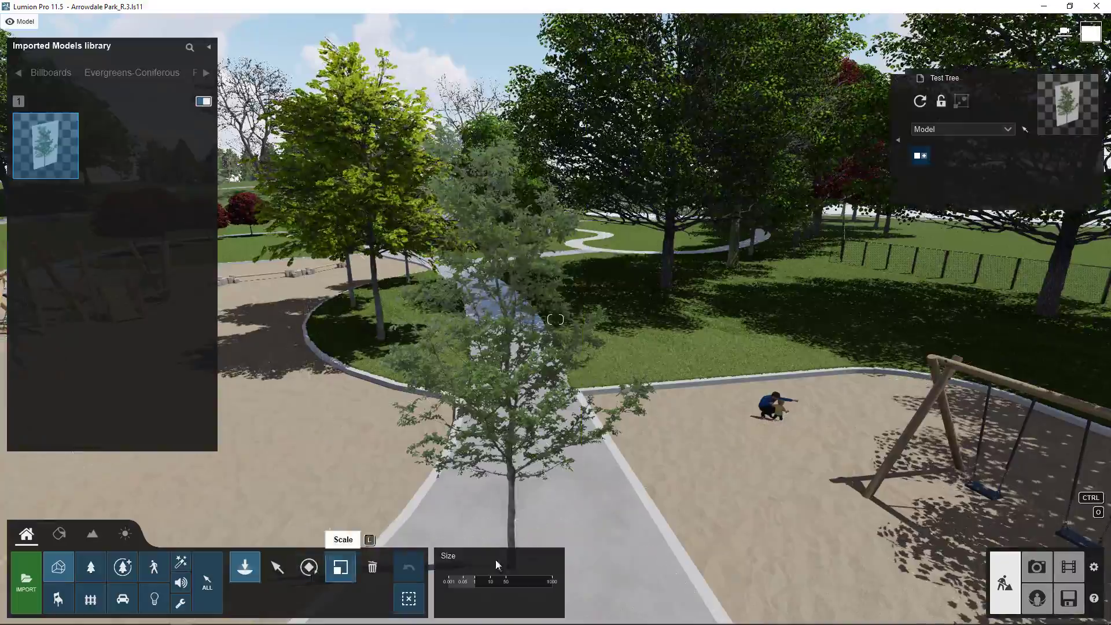
right_click_drag(515, 408, 512, 447)
left_click_drag(510, 434, 516, 408)
right_click_drag(516, 407, 567, 310)
key("w")
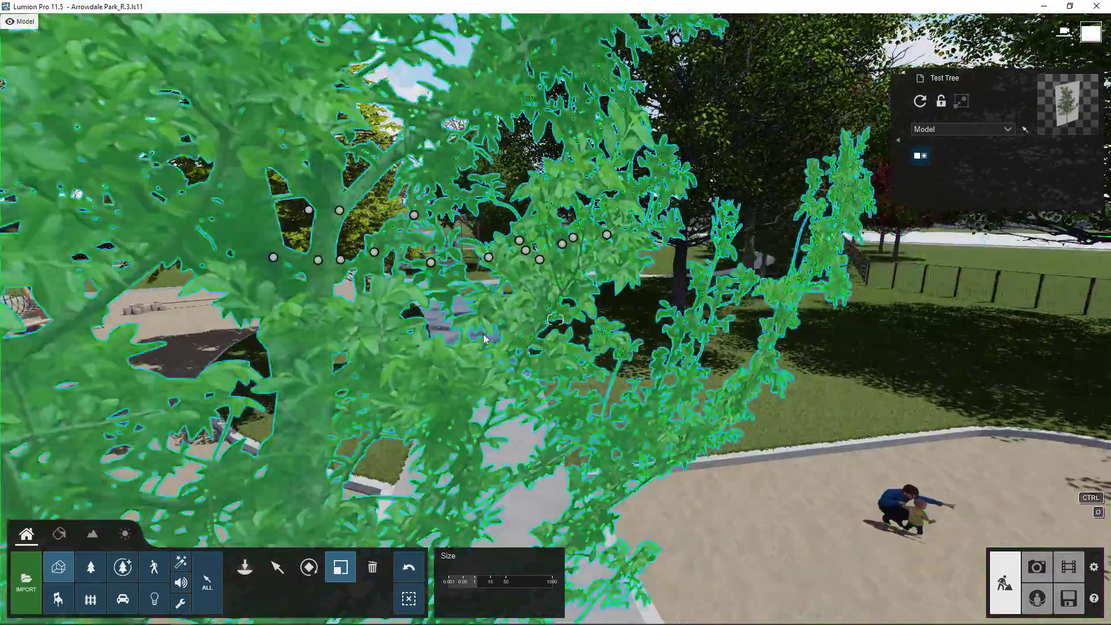
key("s")
key("w")
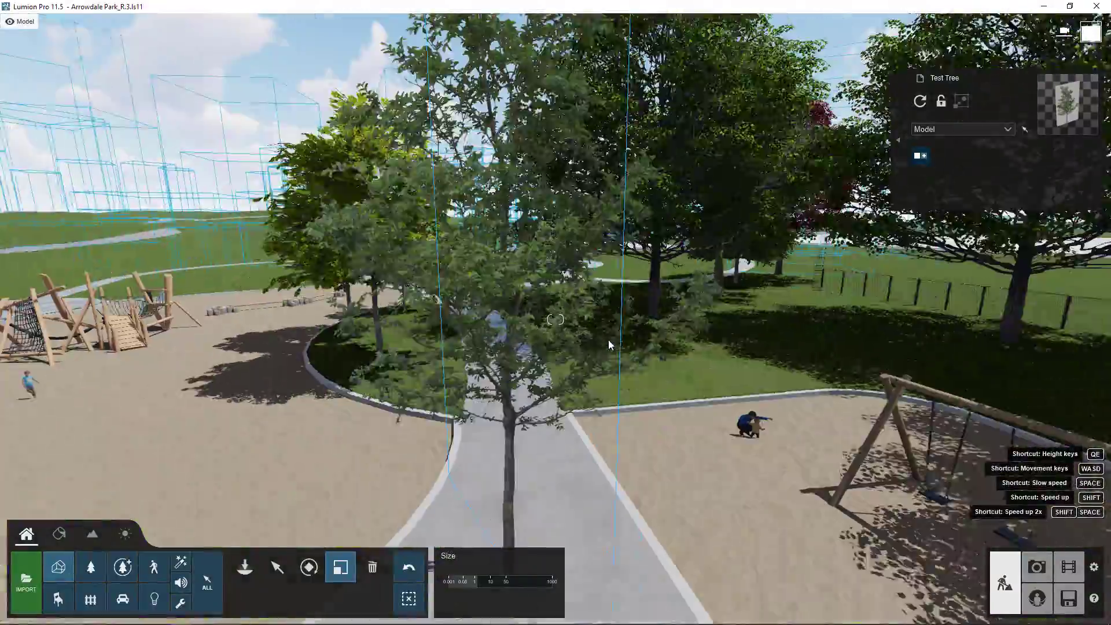